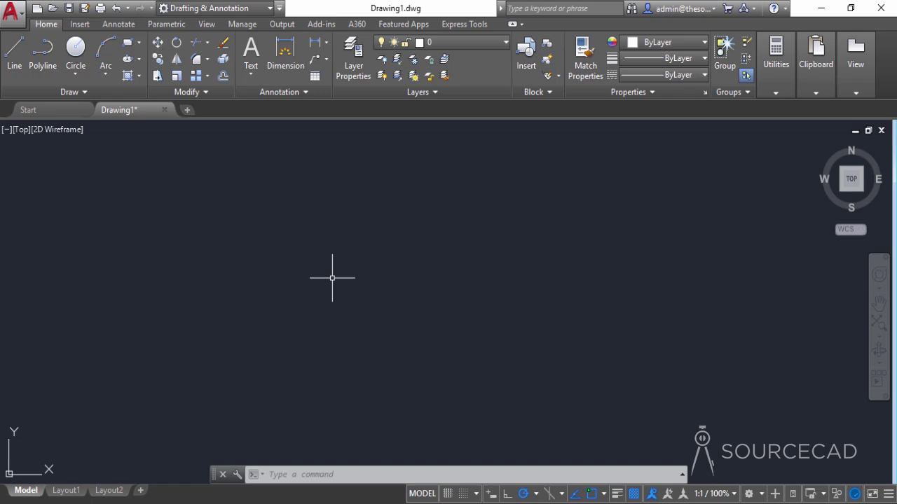
Step: Configure the drawing units with Architectural length type and Inches as the insertion scale
type("UN")
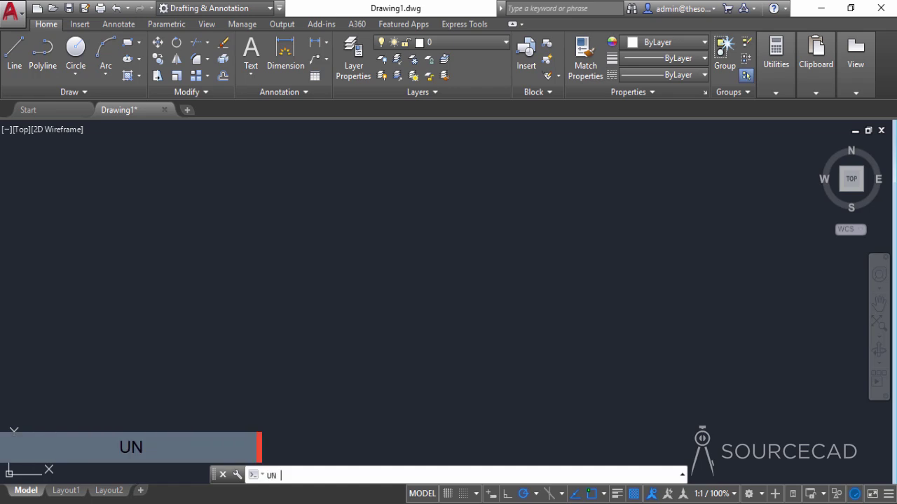
key("Return")
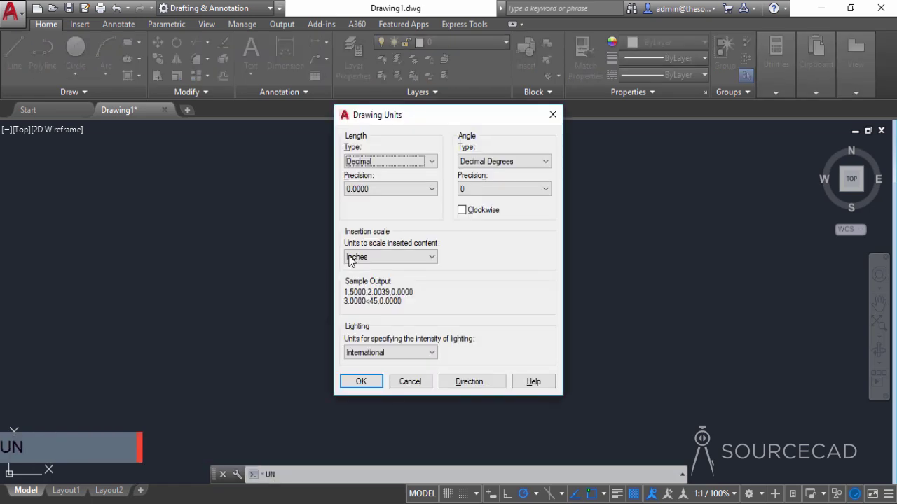
left_click(411, 162)
left_click(399, 175)
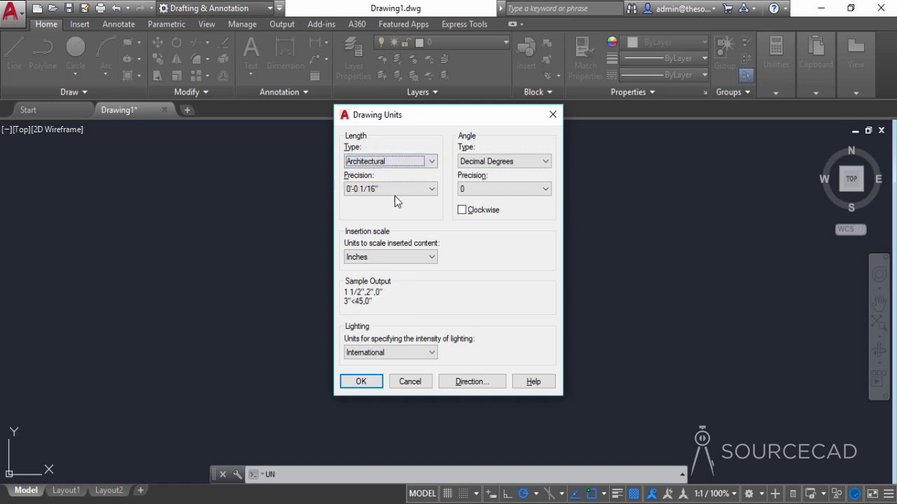
left_click(373, 258)
left_click(374, 279)
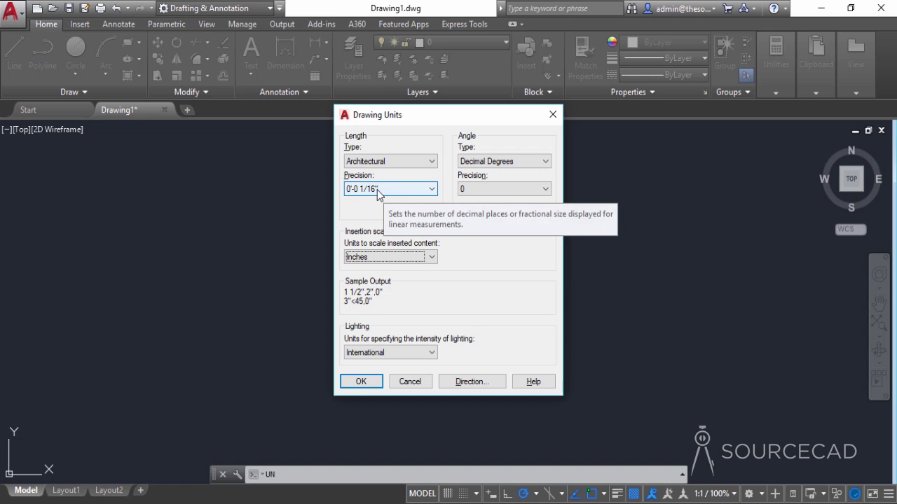
left_click(373, 384)
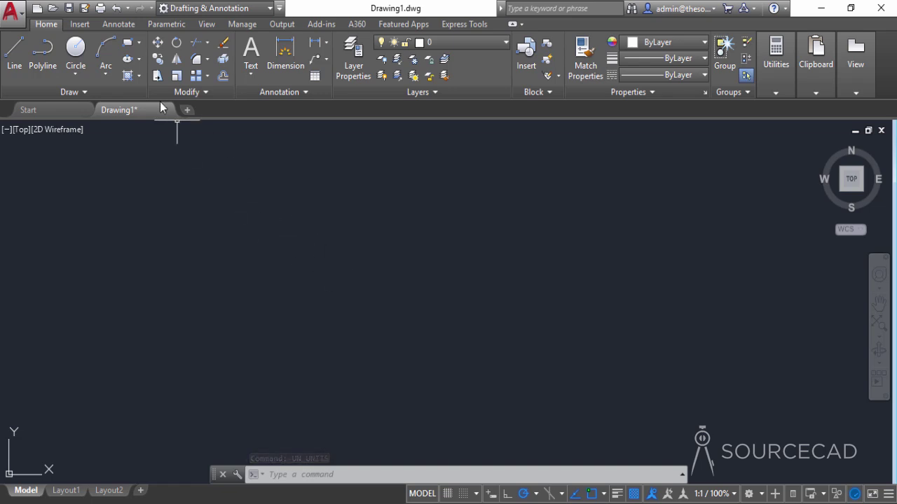
Step: Draw a rectangle 11 inches wide and 8.5 inches high in the empty drawing area
left_click(127, 45)
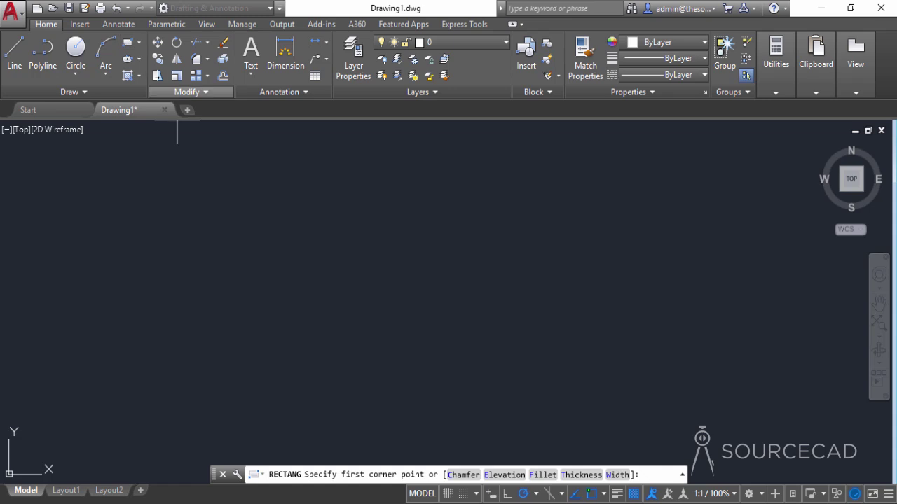
left_click(292, 368)
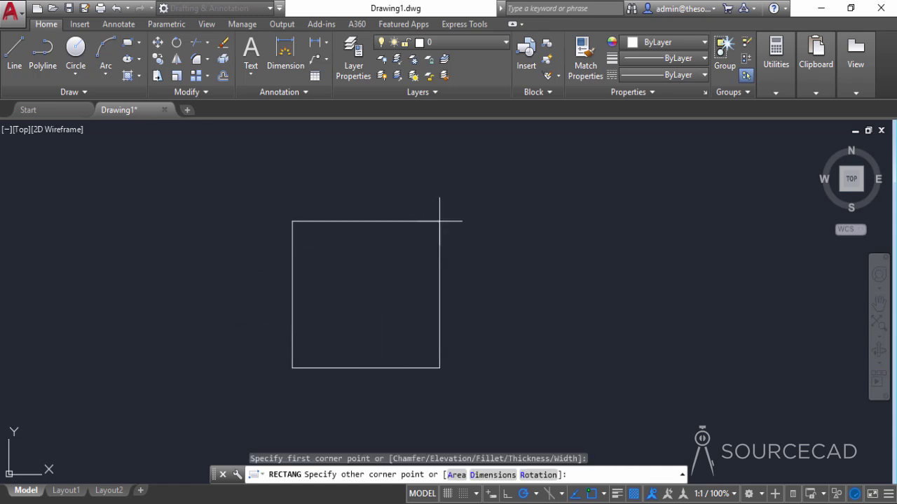
key("F8")
type("@11\",")
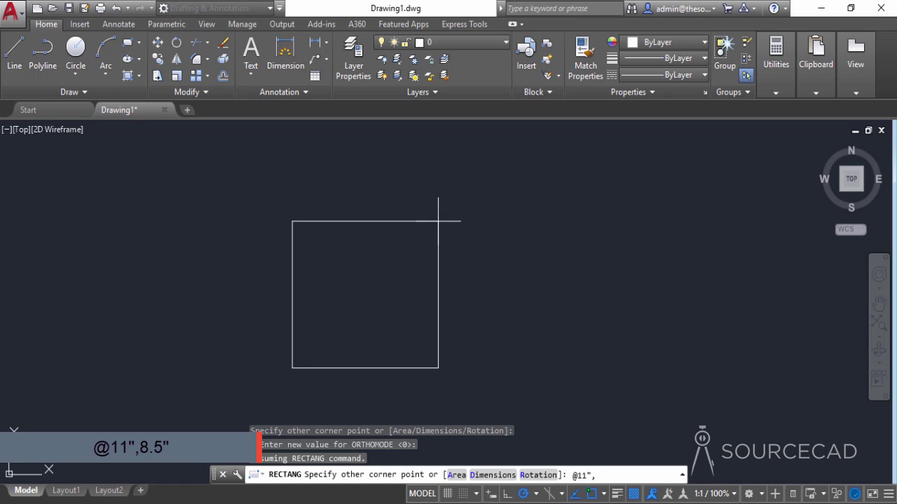
type(".5")
key("Return")
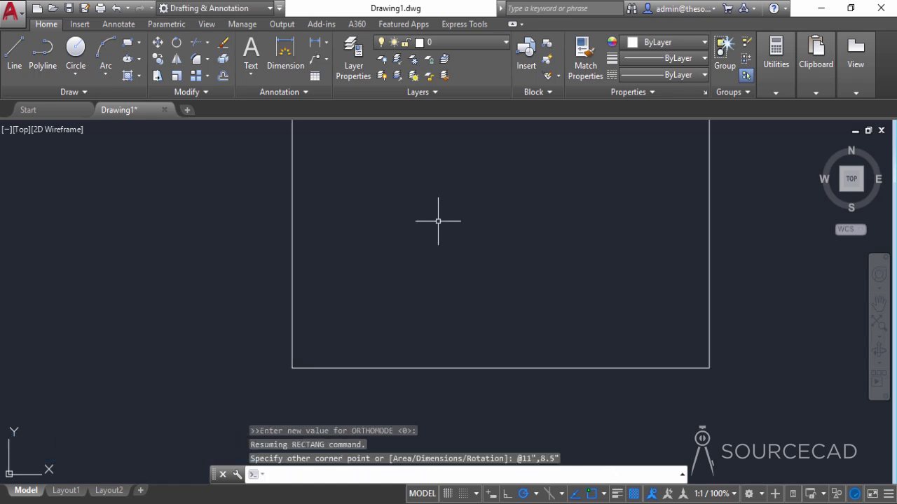
scroll(438, 222, "down", 4)
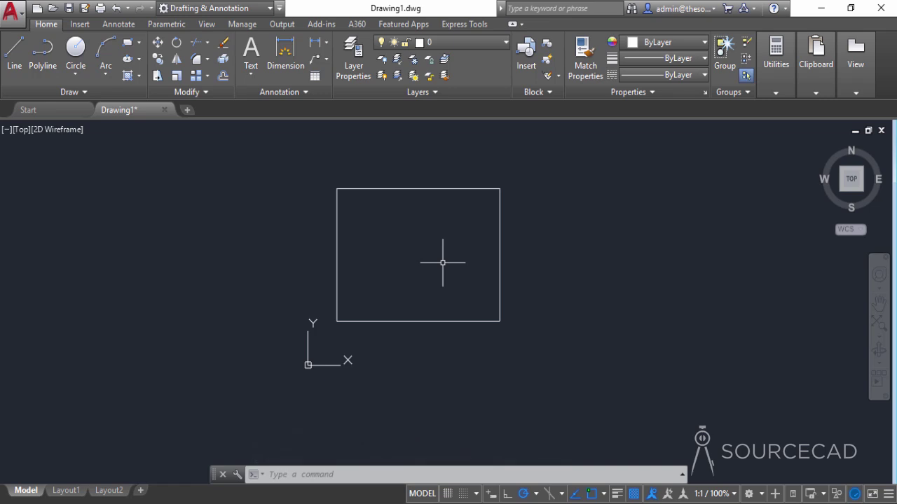
Step: Offset the rectangle inward by 0.1 inch to form a double border
left_click(223, 76)
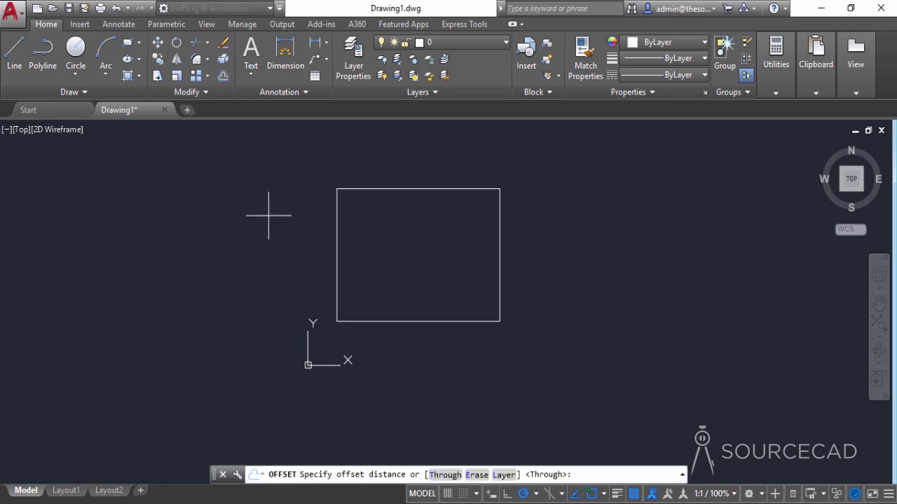
type("0.1")
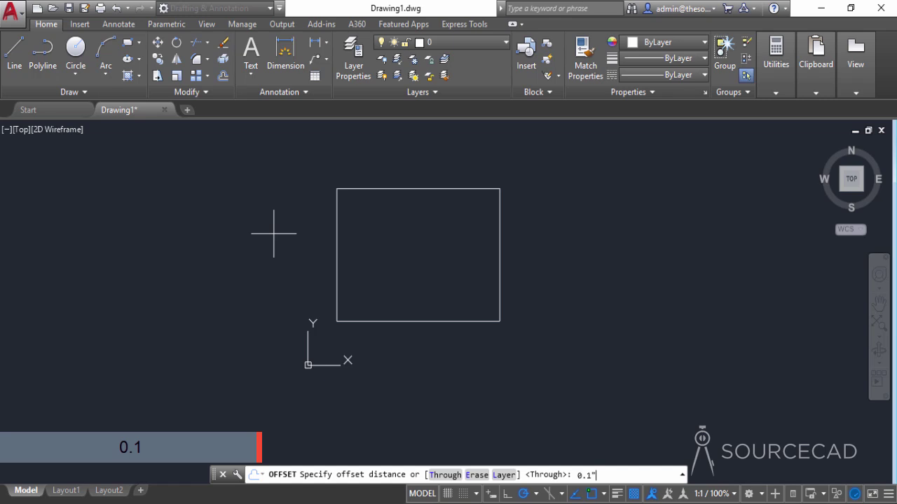
key("Return")
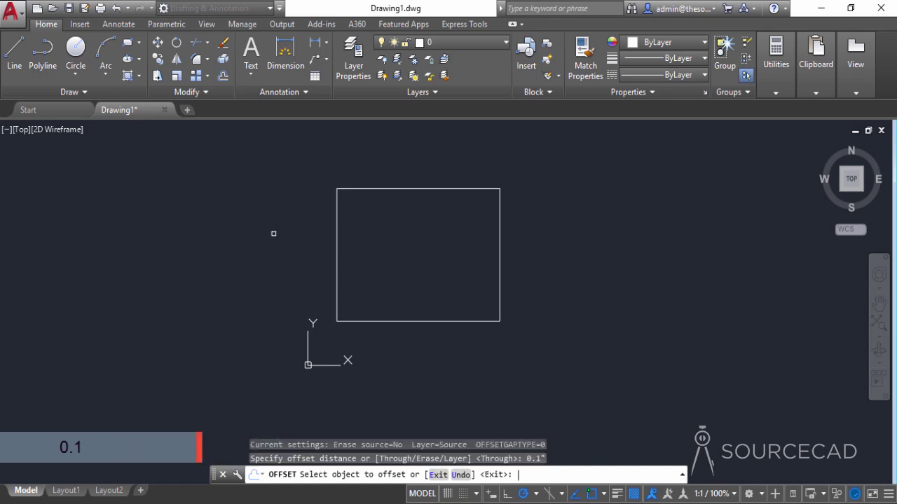
left_click(337, 206)
left_click(366, 218)
right_click(366, 218)
left_click(382, 230)
scroll(340, 189, "up", 4)
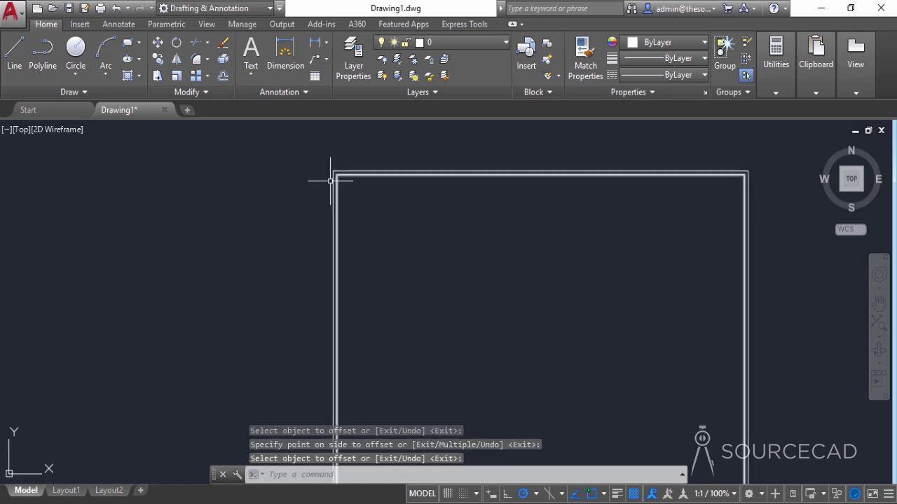
scroll(376, 214, "down", 2)
middle_click_drag(415, 258, 356, 256)
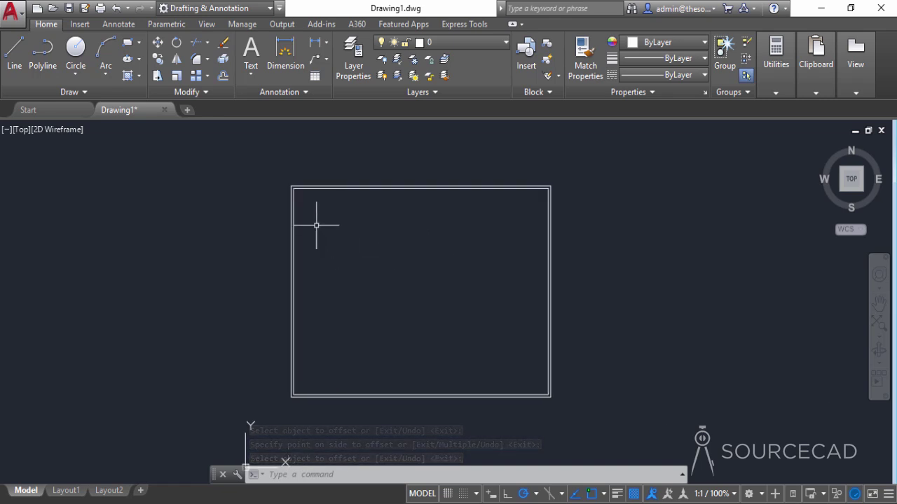
Step: Explode the inner rectangle into separate lines and check that its sides can be selected individually
key("Escape")
left_click(295, 201)
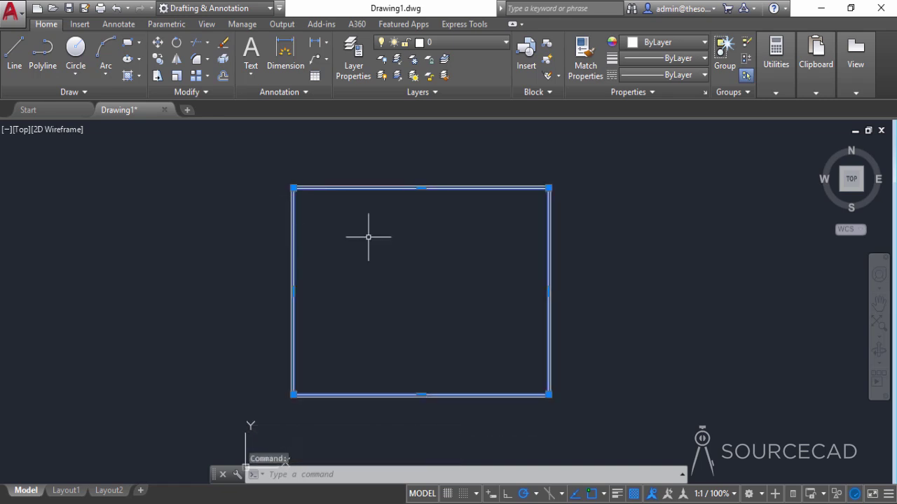
left_click(225, 63)
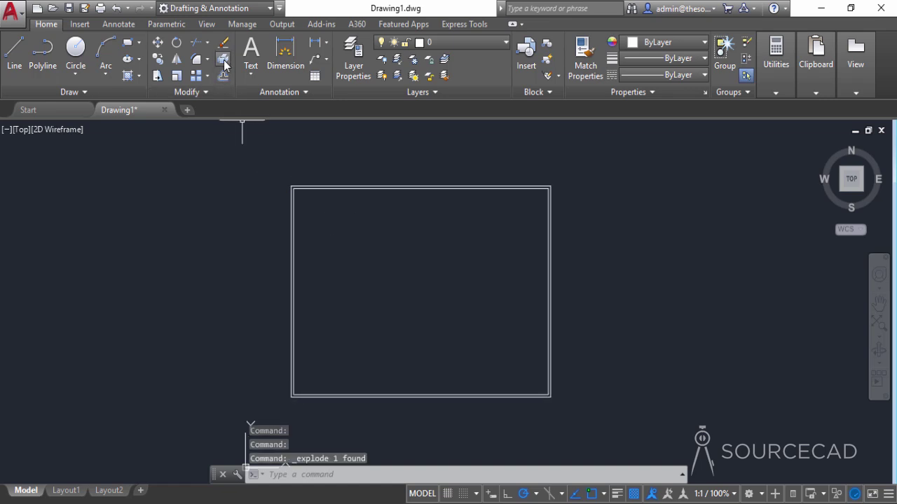
left_click(309, 188)
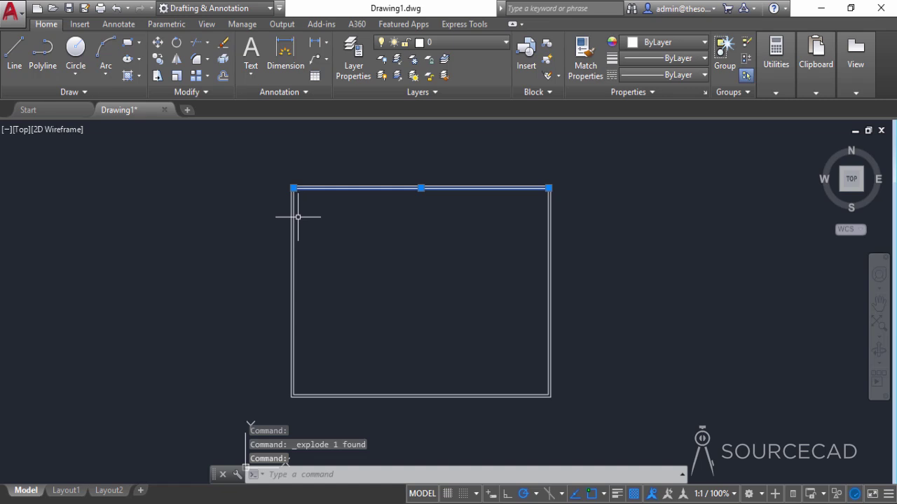
left_click(294, 218)
left_click(328, 394)
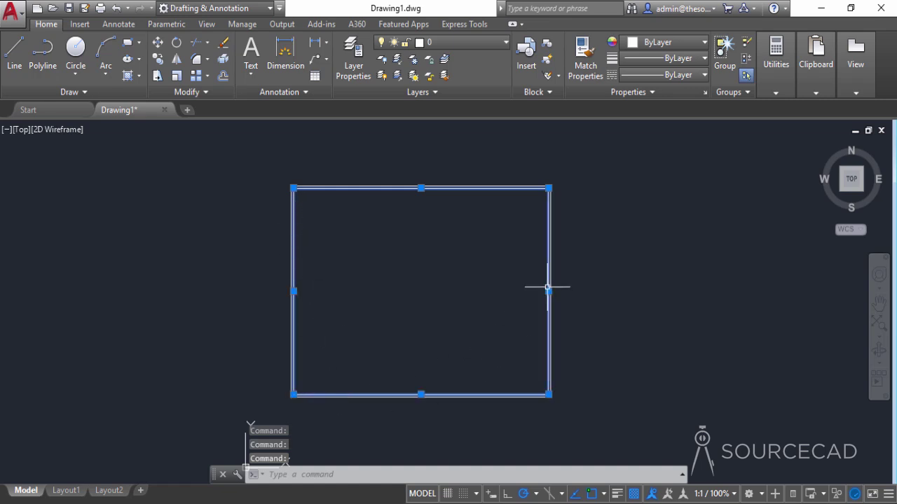
key("Escape")
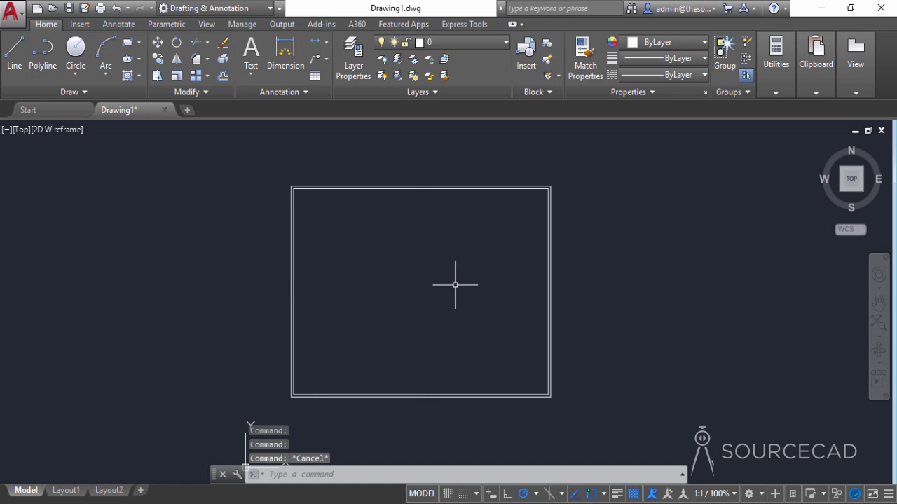
Step: Offset the bottom line of the inner border upward by 1.2 inches
left_click(223, 76)
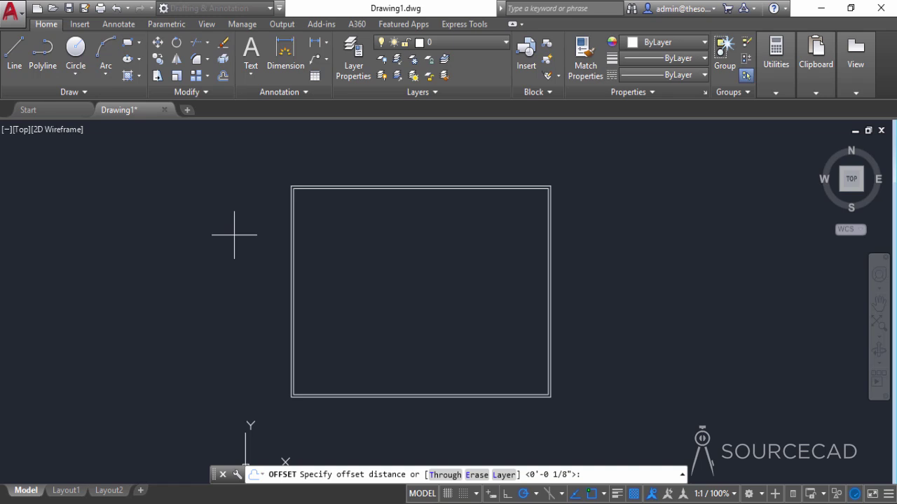
type("1.2")
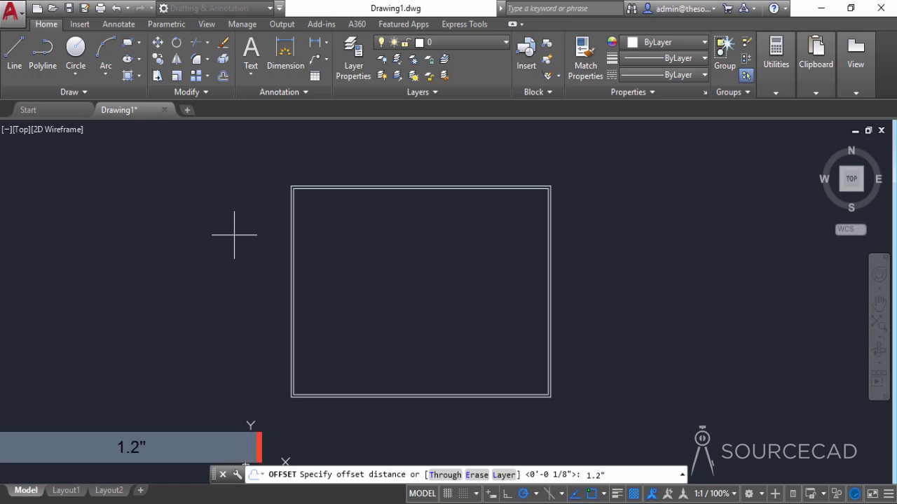
key("Return")
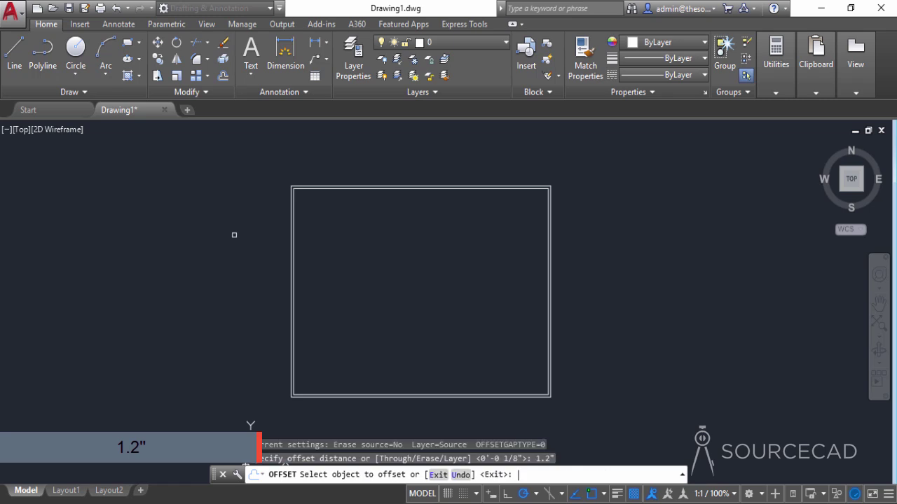
scroll(302, 397, "up", 3)
left_click(311, 386)
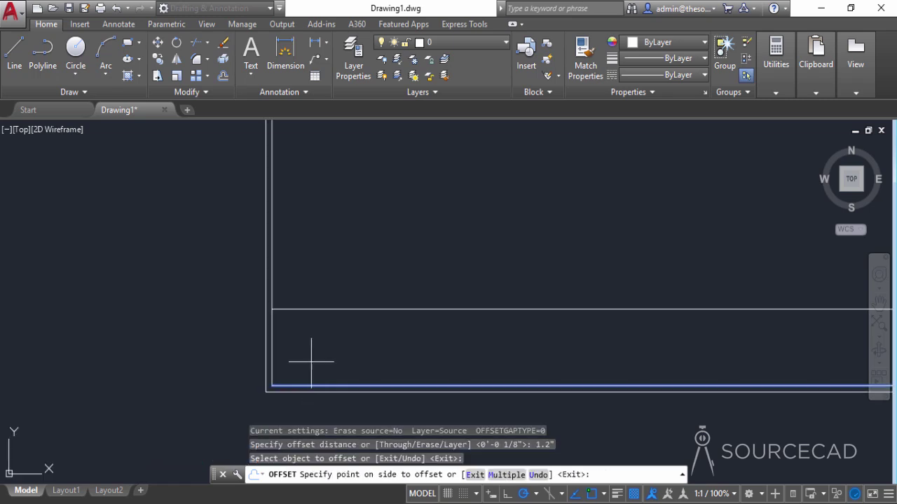
left_click(320, 245)
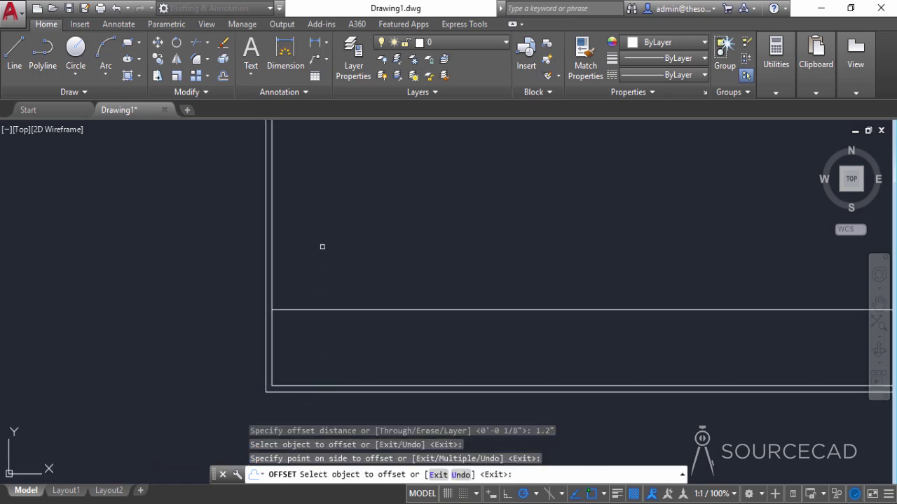
Step: Offset the horizontal line above the bottom border upward by 0.1 inch to make a double divider
left_click(223, 76)
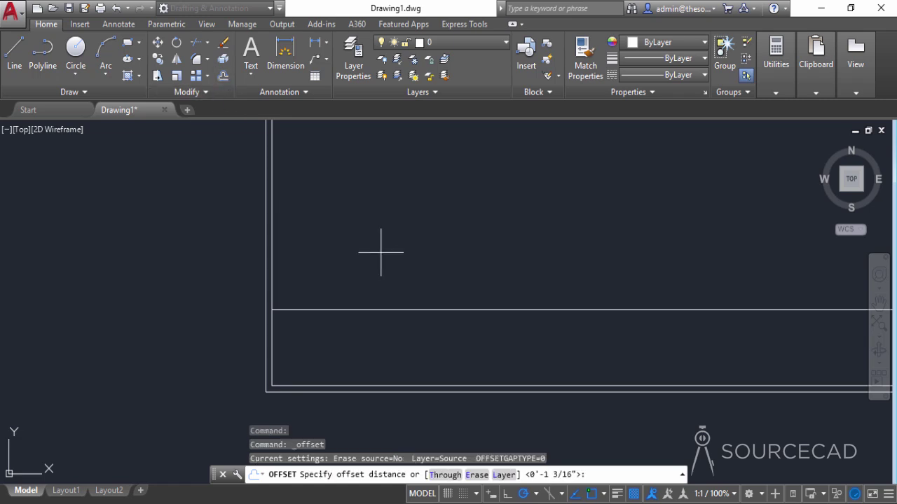
type("0.1\"")
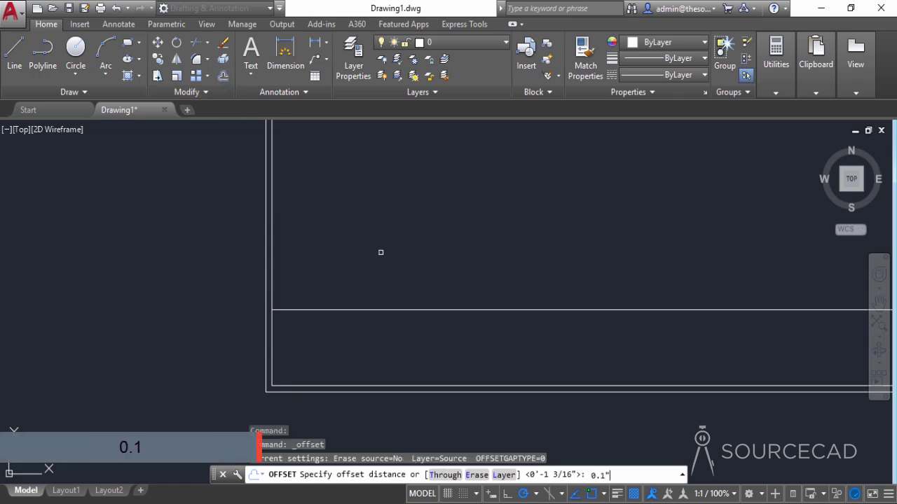
key("Return")
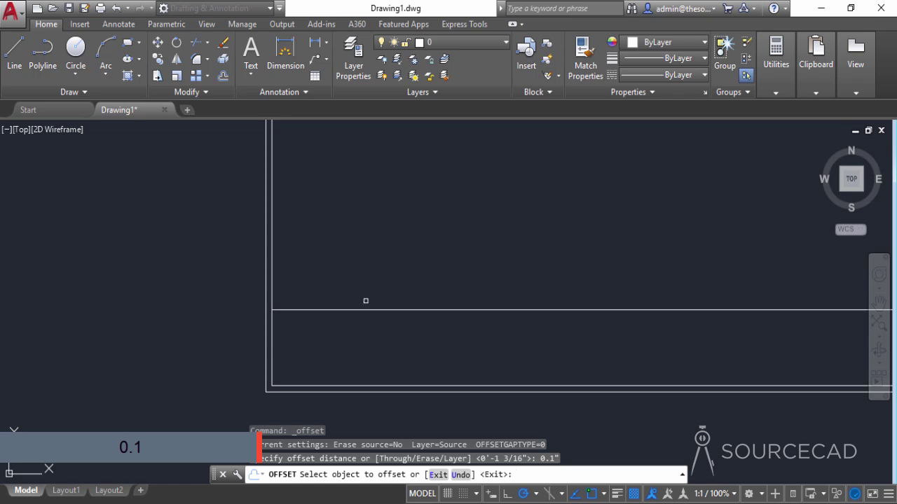
left_click(371, 309)
left_click(374, 259)
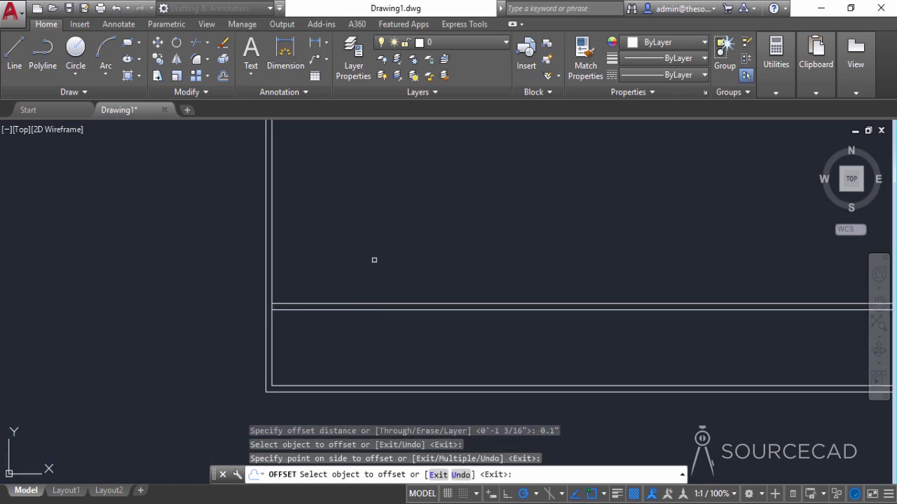
right_click(368, 251)
left_click(384, 257)
scroll(380, 258, "down", 2)
scroll(380, 258, "down", 1)
middle_click_drag(382, 254, 339, 281)
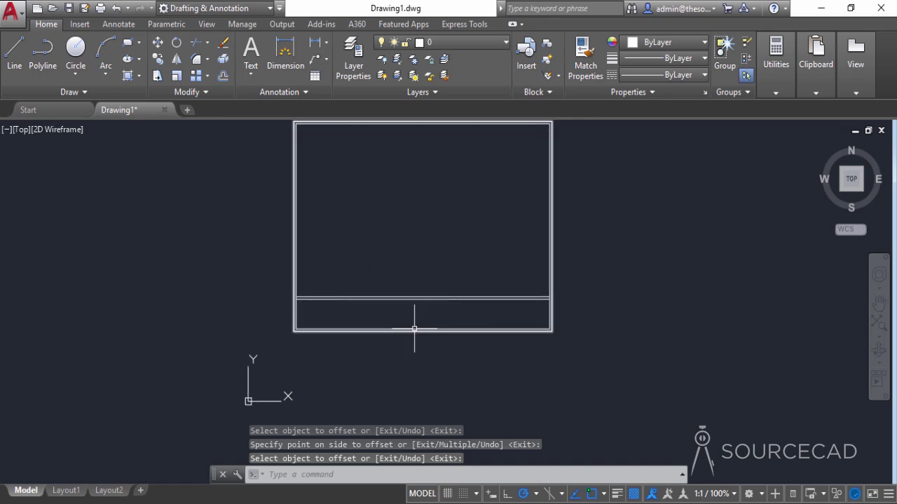
Step: Offset the right line of the inner border 5 inches toward the inside of the frame
left_click(223, 75)
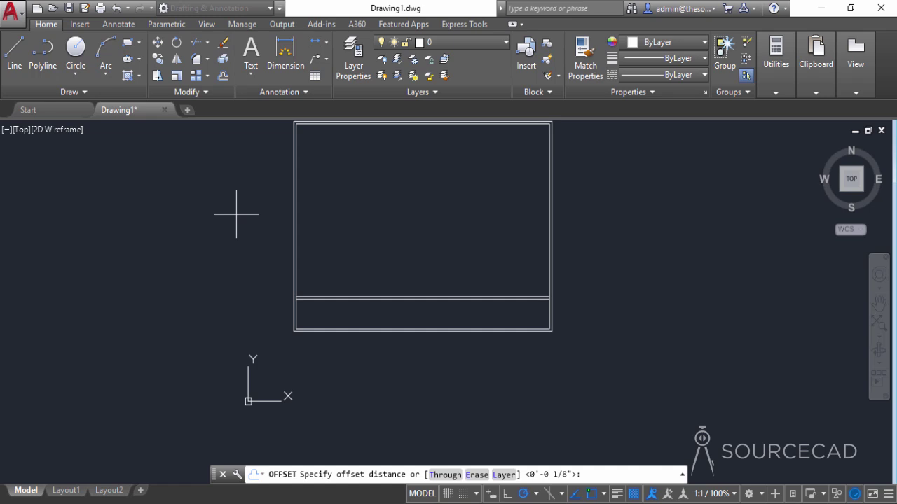
type("5")
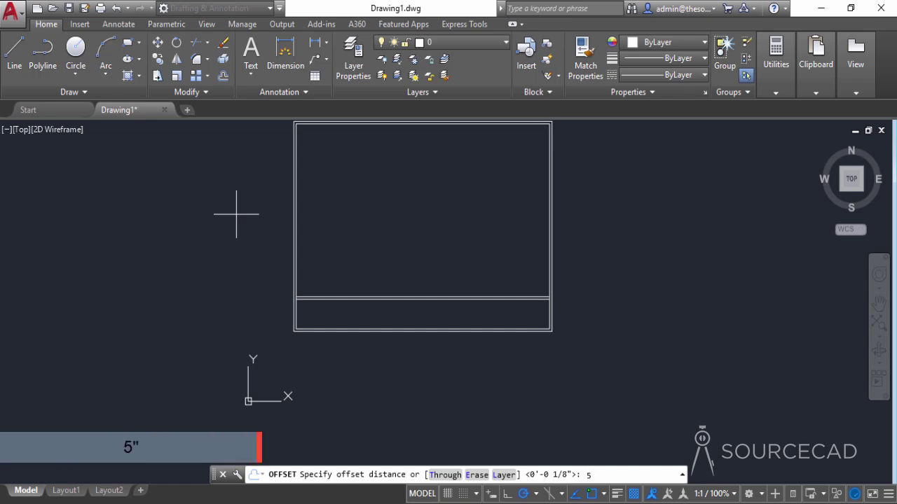
key("Return")
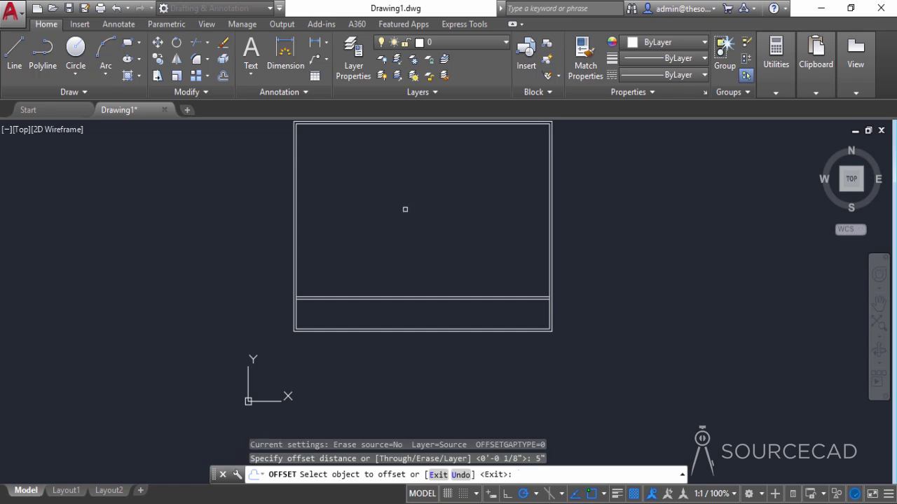
left_click(549, 315)
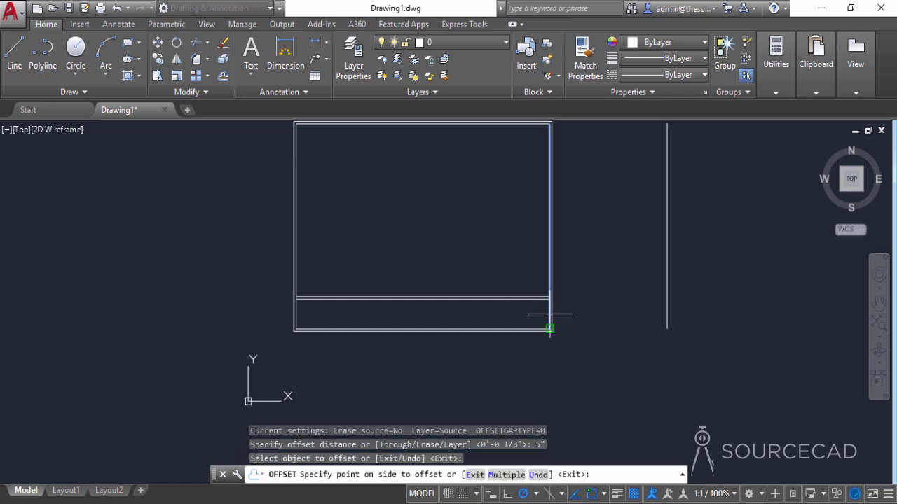
left_click(469, 313)
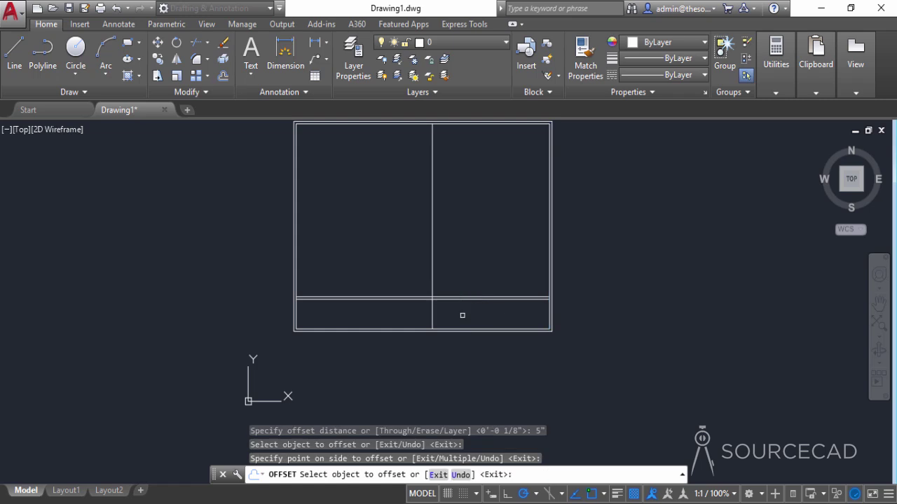
Step: Offset the vertical divider line 3 inches to its left inside the frame
left_click(223, 75)
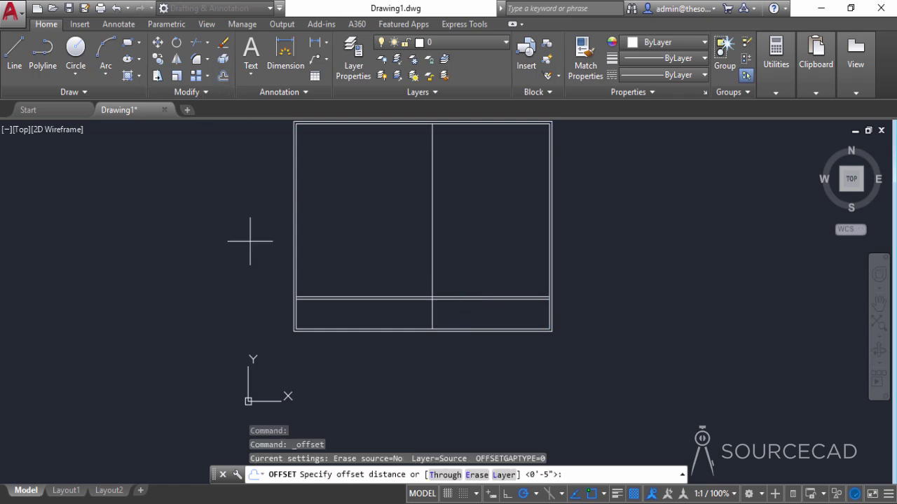
type("3\"")
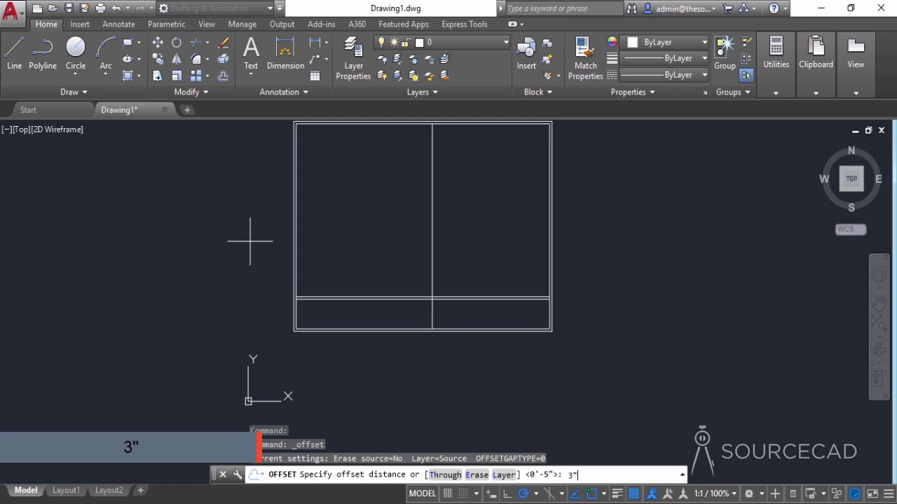
key("Return")
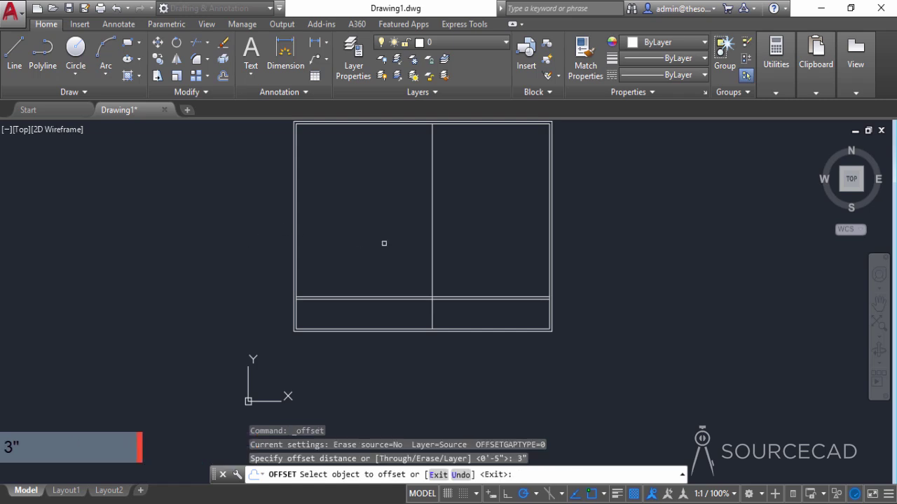
left_click(431, 225)
left_click(370, 226)
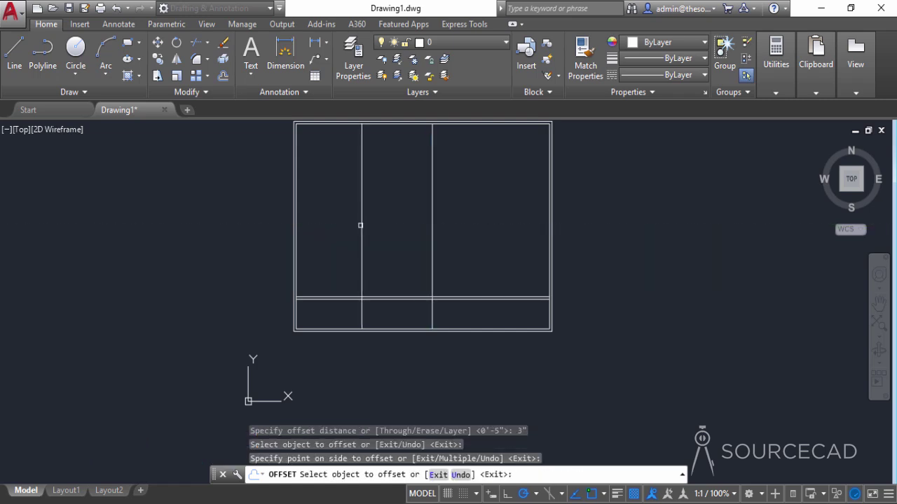
right_click(320, 218)
left_click(339, 229)
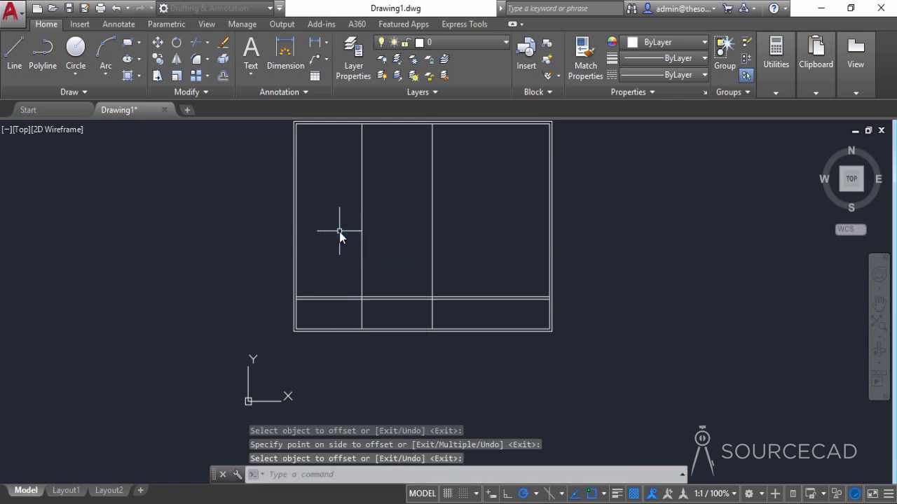
Step: Offset both vertical divider lines 0.1 inch to the right to make double dividers
key("Return")
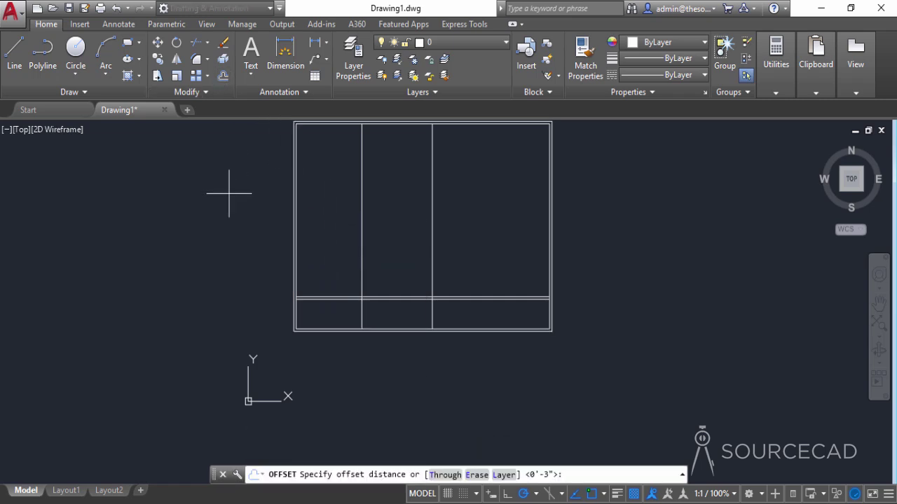
type("0.1\"")
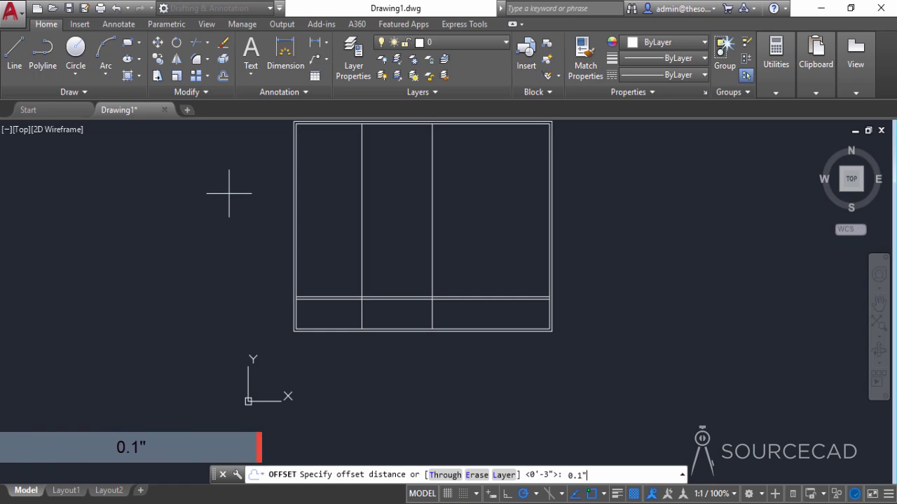
key("Return")
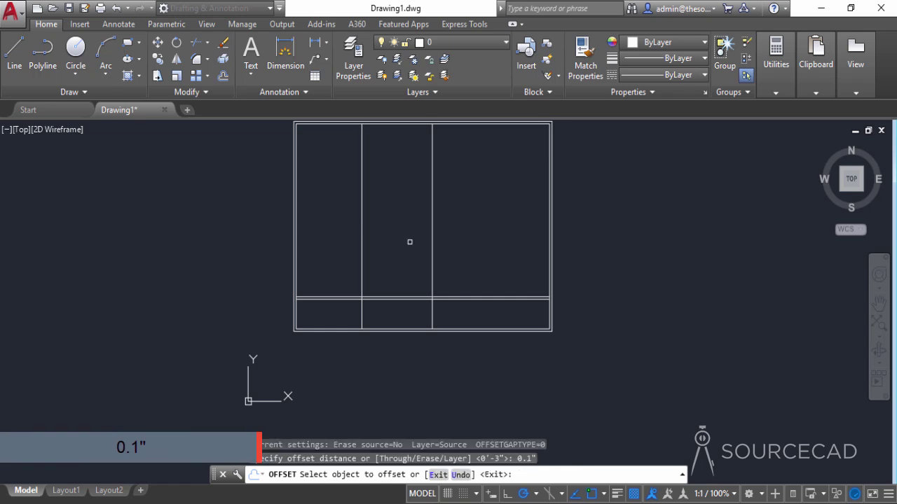
left_click(432, 249)
left_click(472, 256)
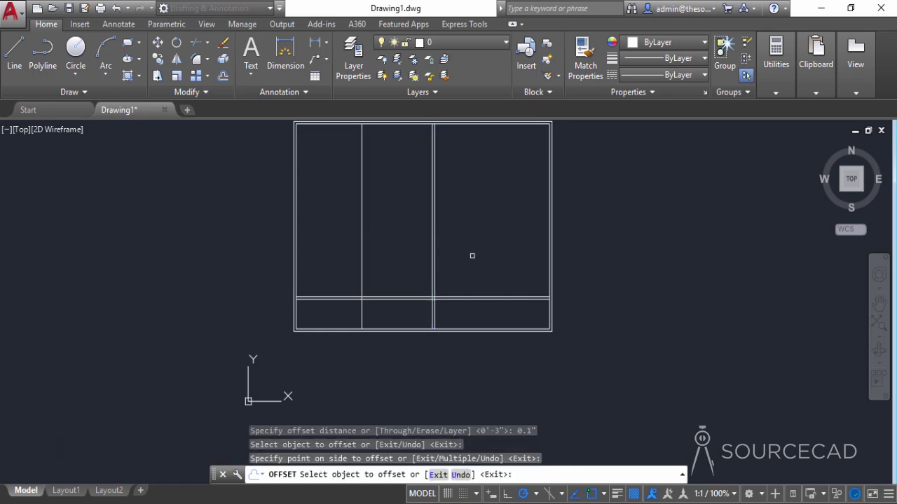
left_click(362, 217)
left_click(404, 223)
right_click(405, 225)
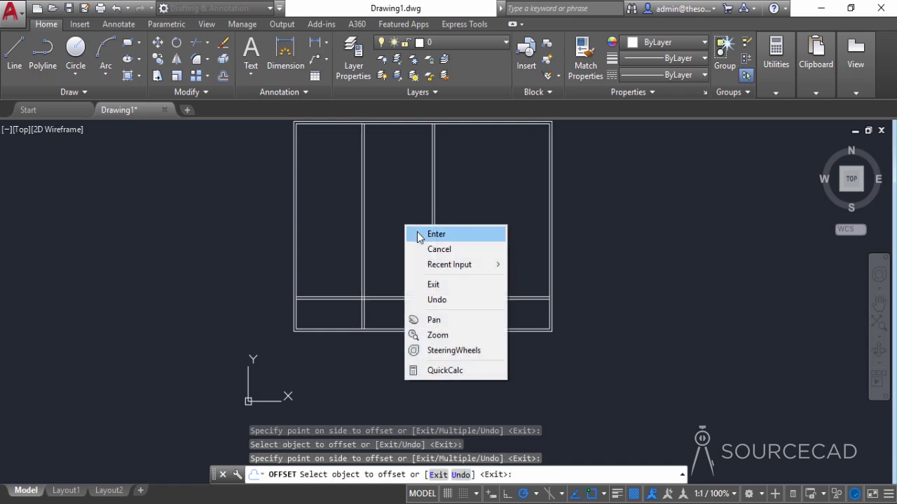
left_click(416, 235)
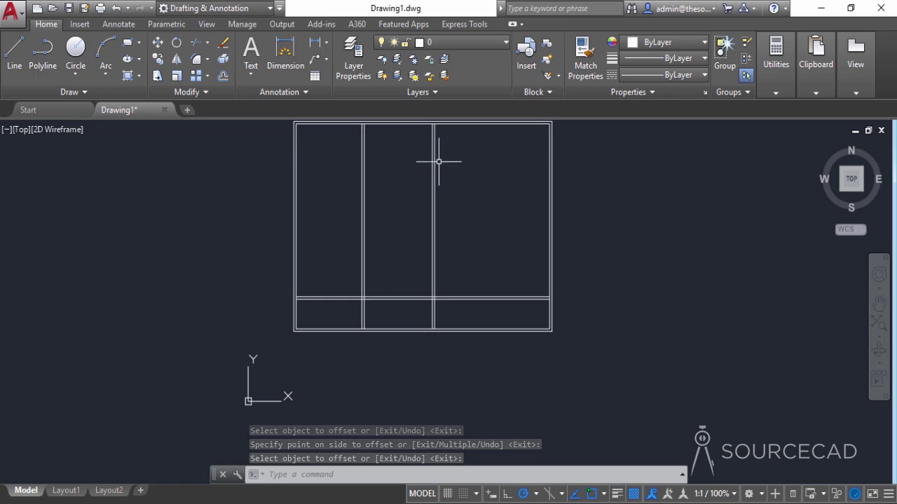
Step: Trim away the parts of all vertical divider lines above the bottom title block strip
left_click(197, 44)
key("Return")
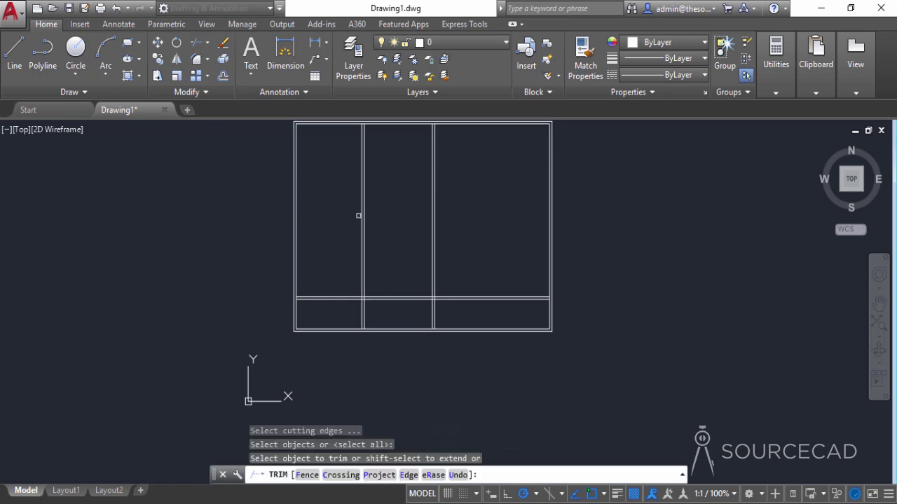
left_click(456, 200)
left_click(340, 182)
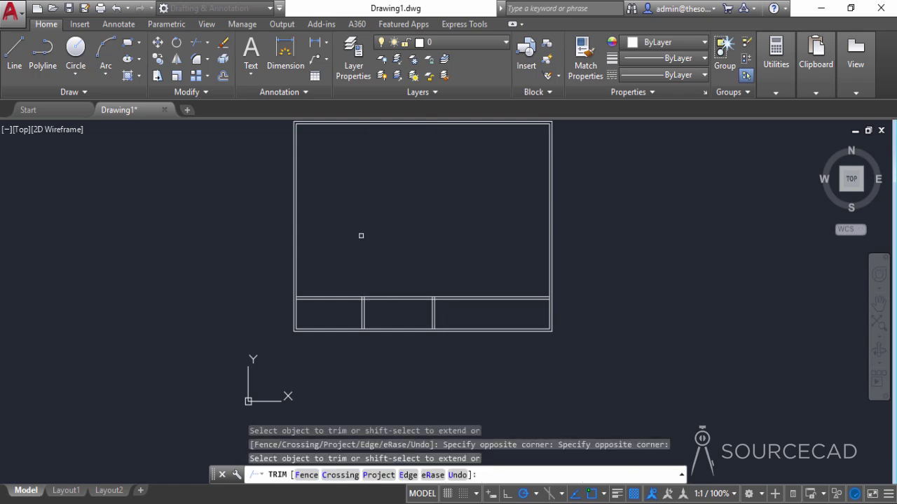
Step: Trim the line stubs at the strip's left end and between the lines of the left double divider
scroll(377, 302, "up", 5)
middle_click_drag(367, 303, 453, 278)
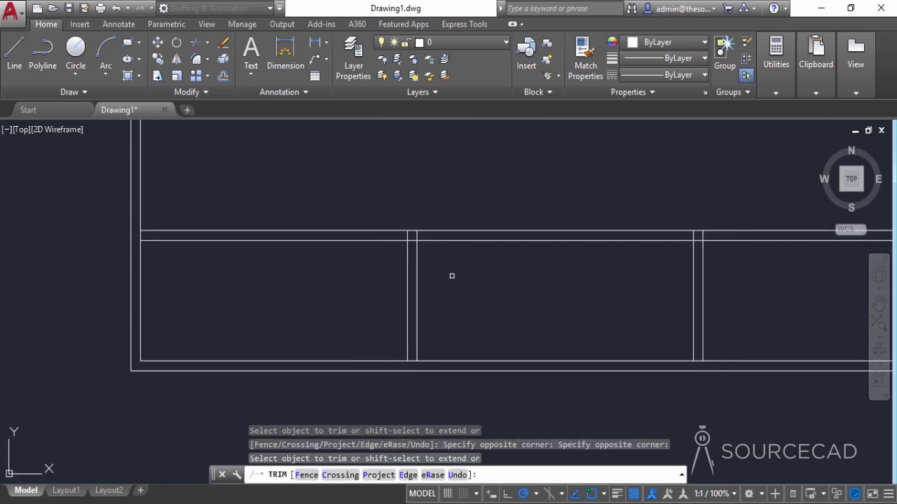
left_click(142, 236)
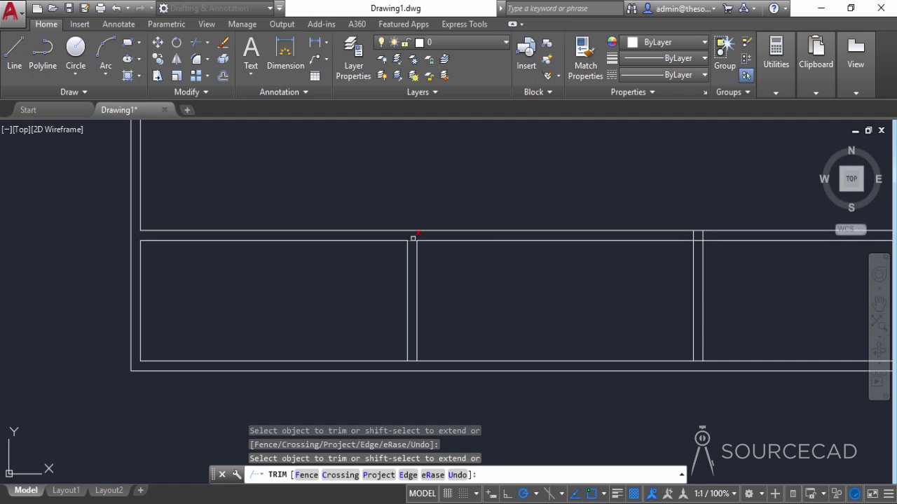
left_click(409, 357)
left_click(413, 360)
Step: Trim the overlapping stubs at the right double divider so the middle and right cells become separate boxes
middle_click_drag(512, 322, 287, 313)
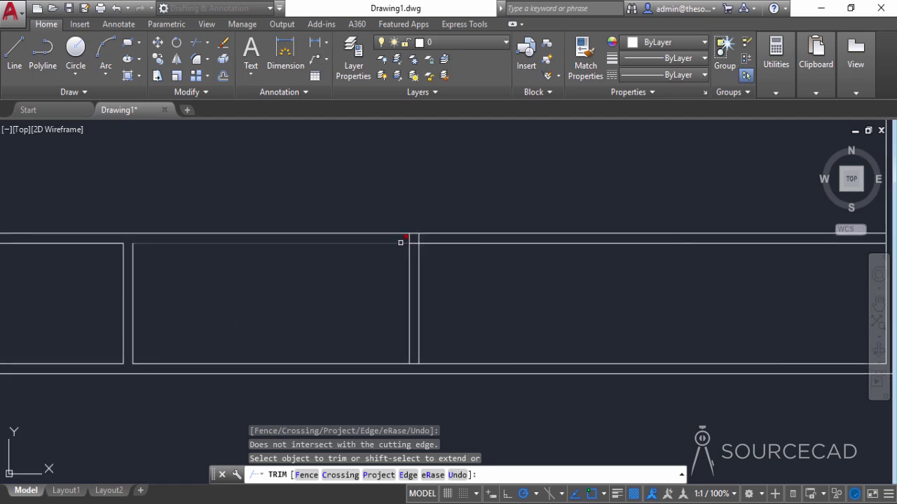
left_click(412, 239)
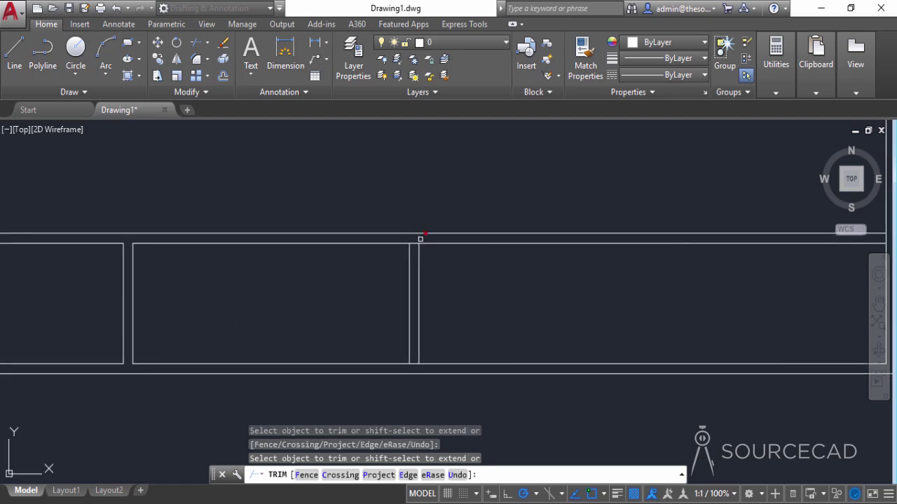
left_click(419, 238)
left_click(415, 283)
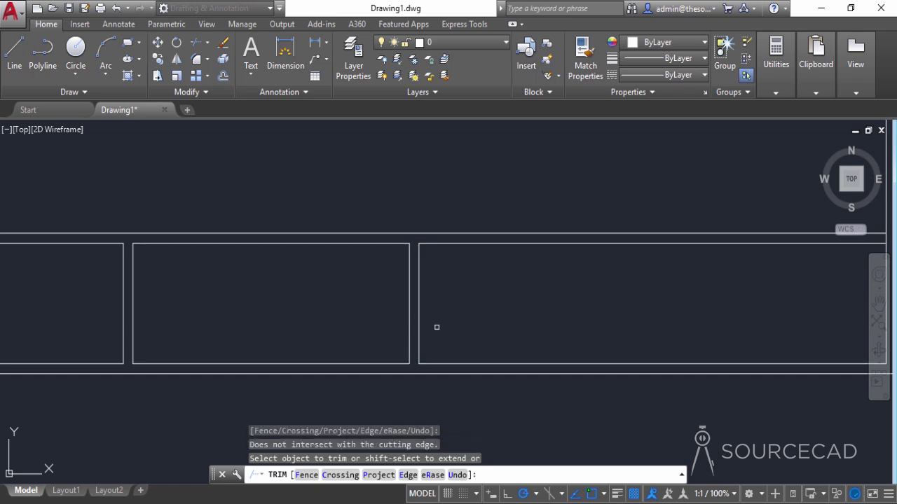
Step: Trim the inner border stub between the two horizontal lines at the strip's right end and finish trimming
scroll(447, 318, "down", 5)
middle_click_drag(496, 326, 353, 319)
scroll(462, 256, "up", 6)
left_click(461, 244)
right_click(420, 200)
left_click(428, 204)
scroll(290, 204, "down", 2)
scroll(290, 203, "down", 2)
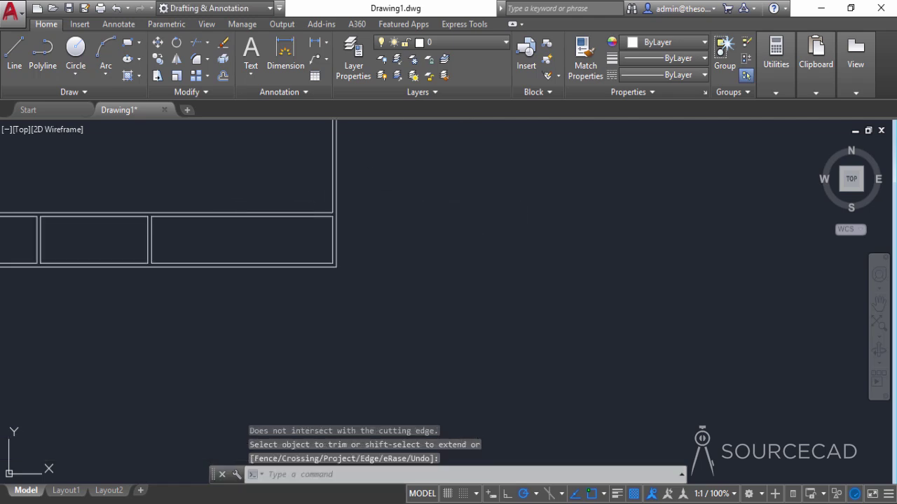
middle_click_drag(216, 180, 500, 266)
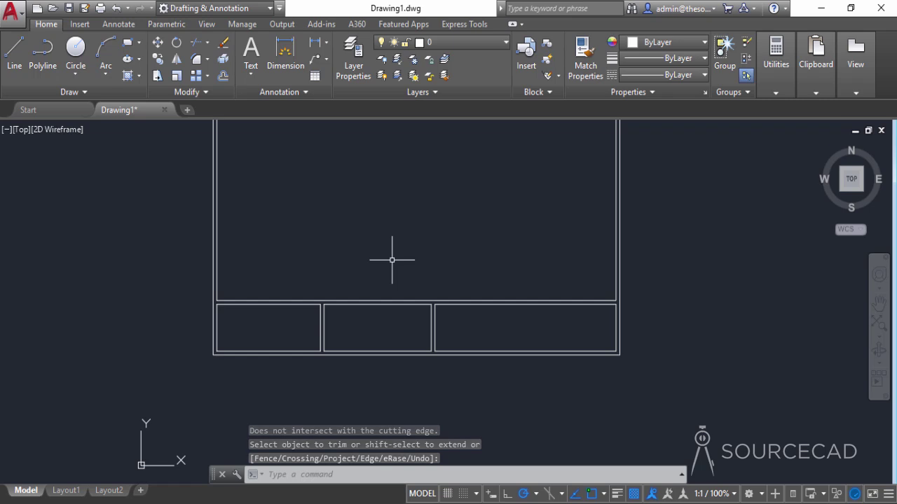
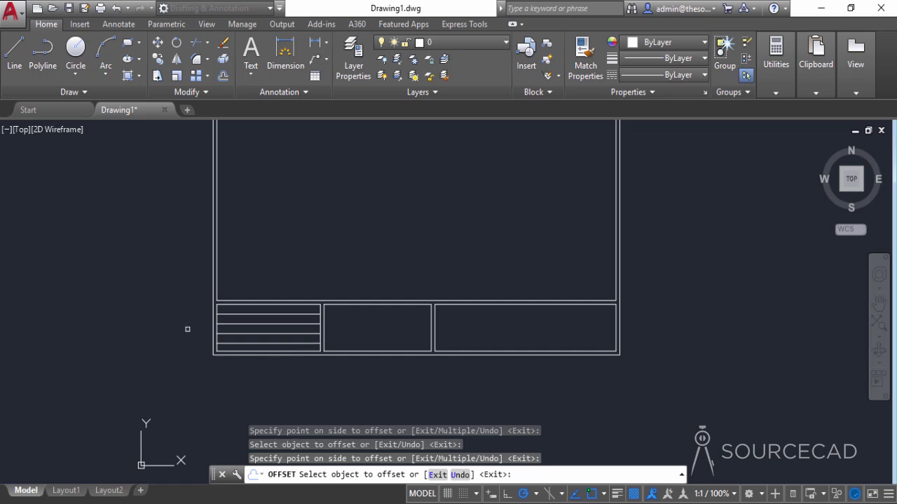
Step: Offset the left side of the left title block cell 0.3 inch inward to make a narrow first column
left_click(183, 286)
scroll(242, 336, "up", 3)
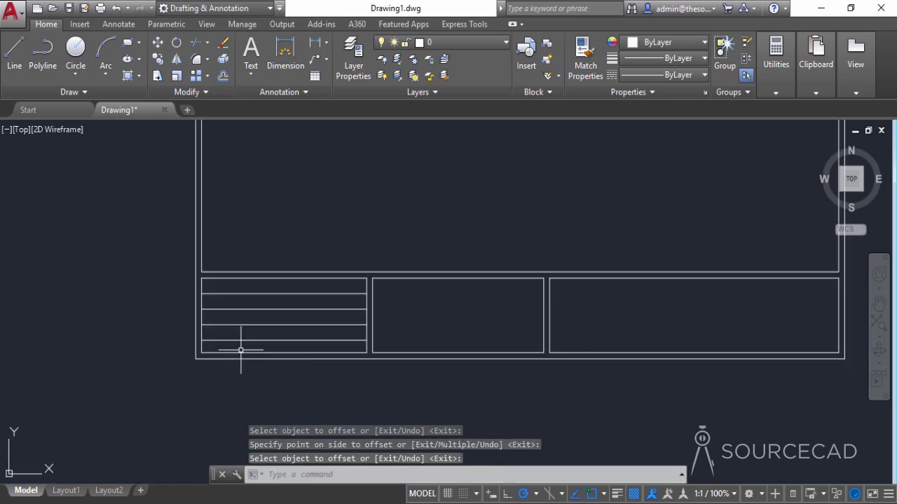
scroll(248, 316, "up", 1)
middle_click_drag(248, 316, 340, 328)
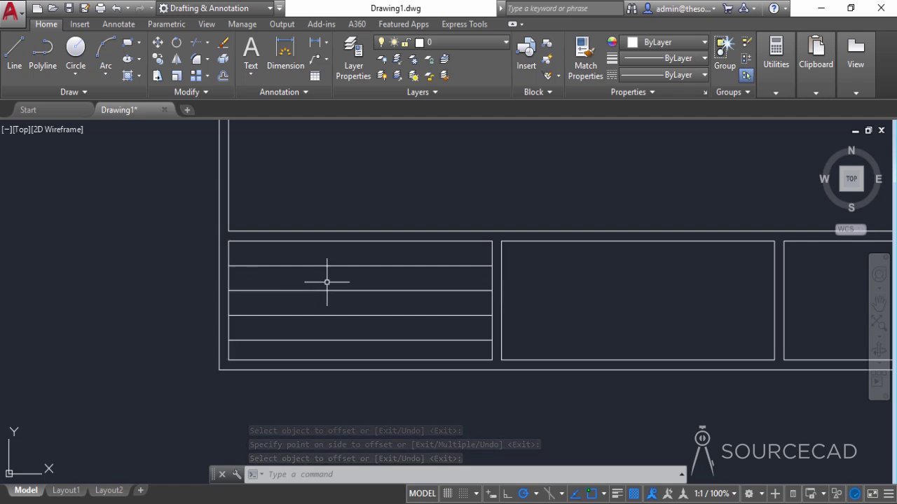
left_click(224, 76)
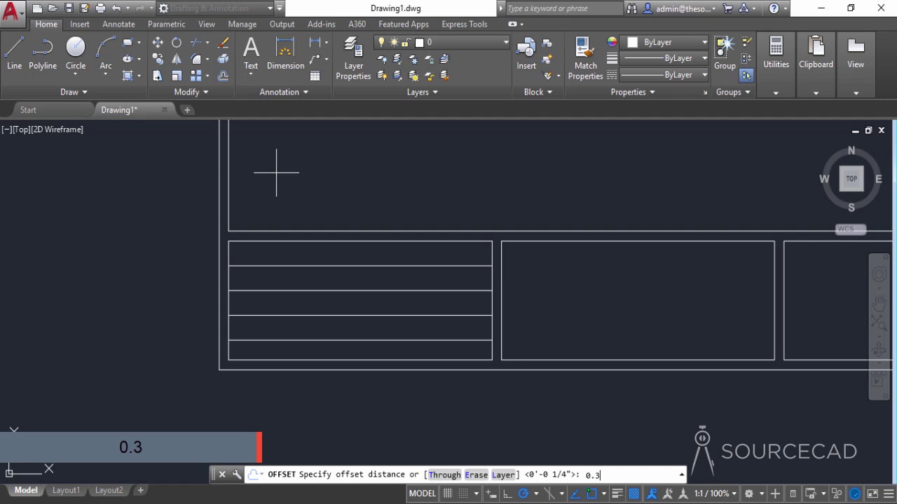
key("Return")
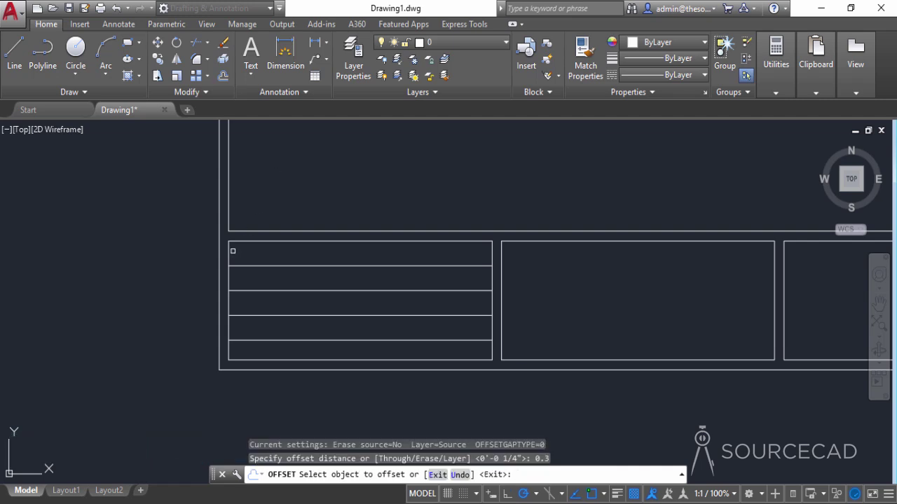
left_click(229, 246)
left_click(302, 255)
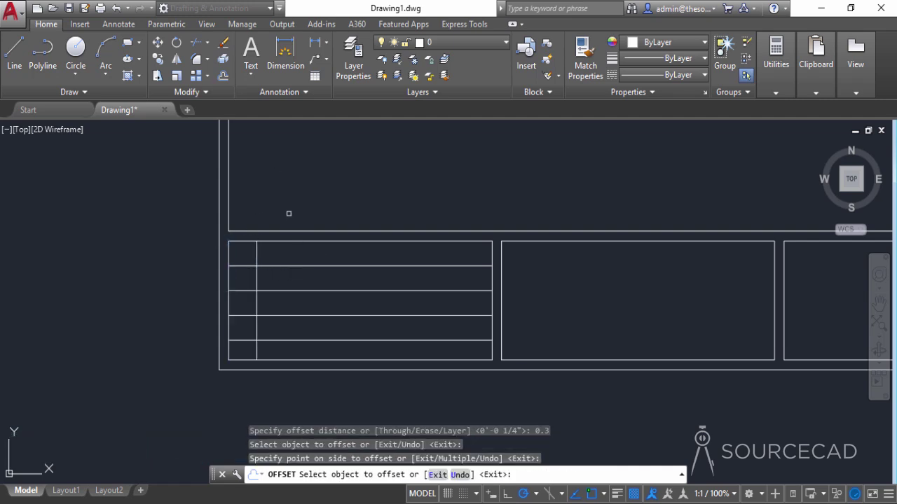
Step: Offset the first column line of the left cell 1.6 inches to the right
left_click(225, 76)
type("1")
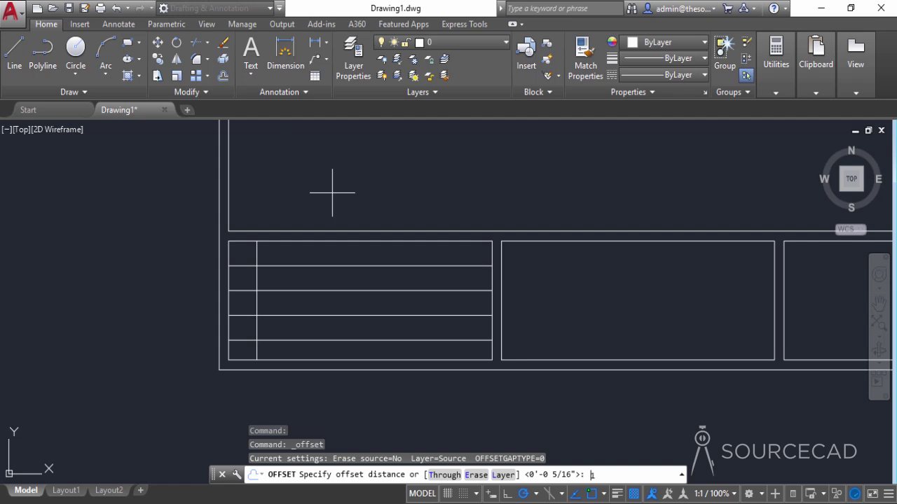
type(".6")
key("Return")
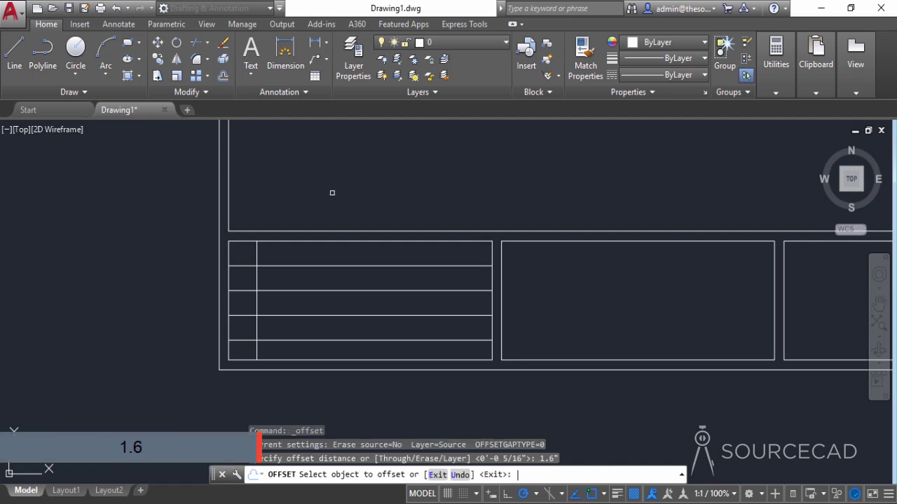
left_click(256, 247)
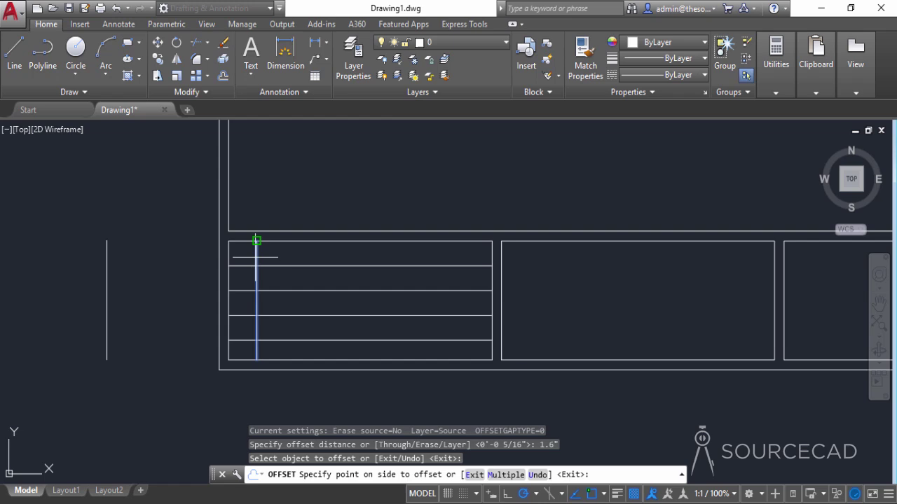
left_click(398, 254)
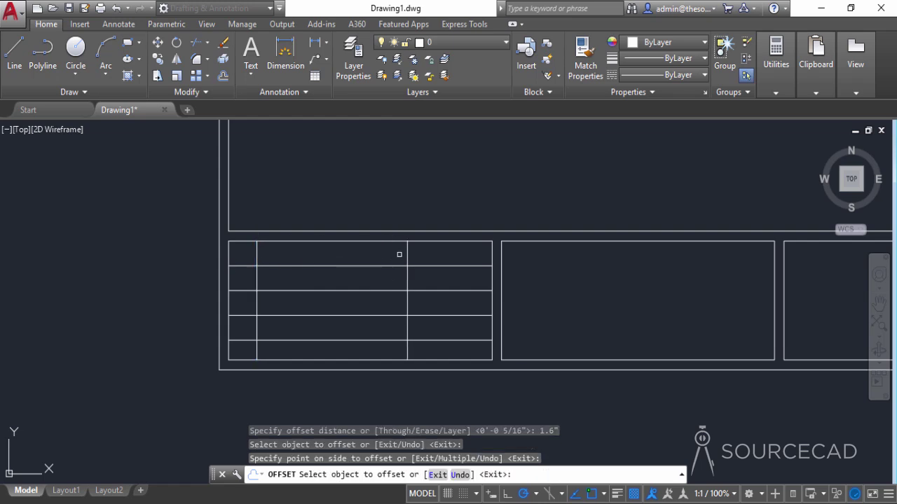
Step: Offset the second column line of the left cell 0.4 inch to the right and finish offsetting
left_click(223, 76)
type("0.4")
key("Return")
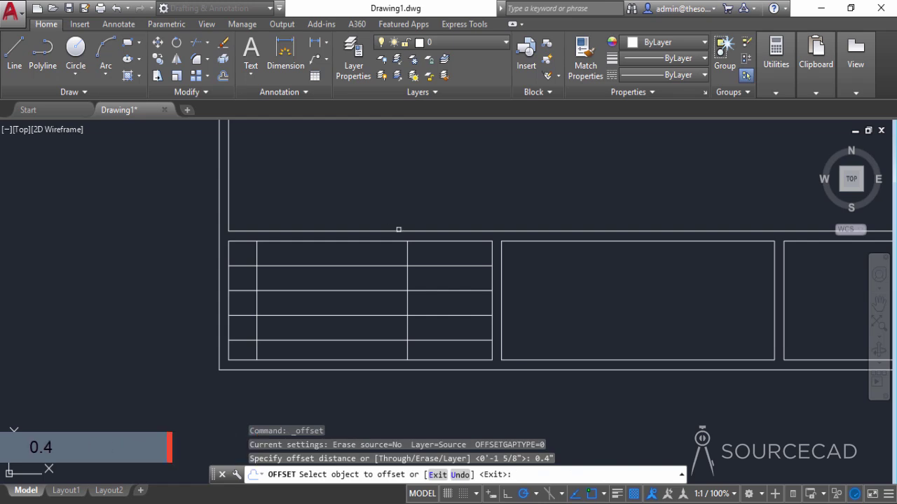
left_click(407, 247)
left_click(448, 251)
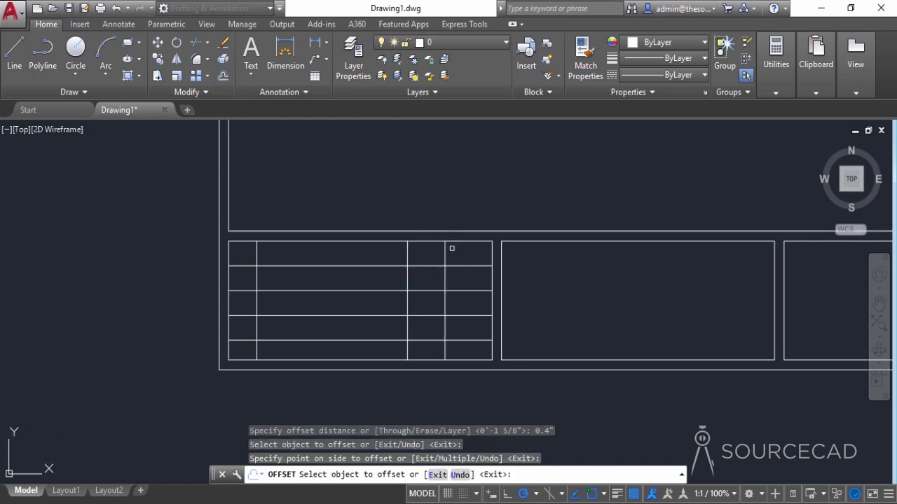
right_click(446, 181)
left_click(457, 188)
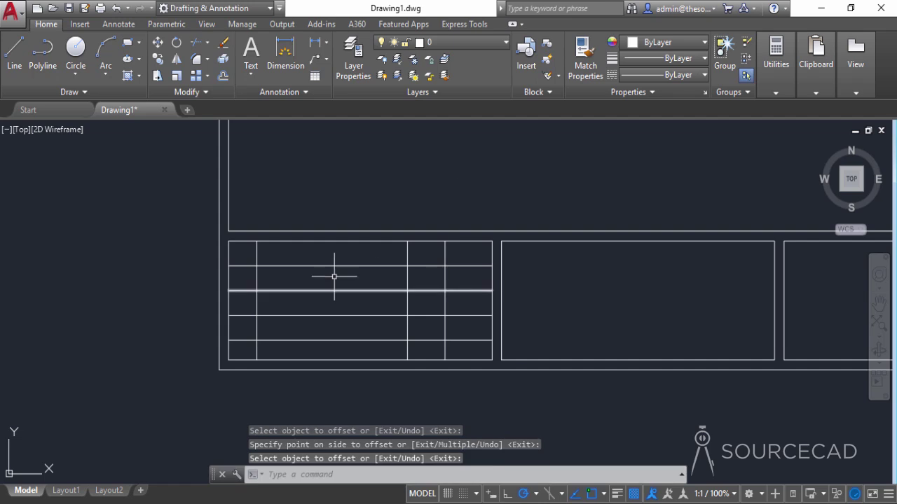
Step: Offset the top side of the middle title block cell 0.3 inch downward twice to form two rows, and finish offsetting
mouse_move(440, 276)
middle_mouse_down()
mouse_move(315, 299)
mouse_move(229, 299)
middle_mouse_up()
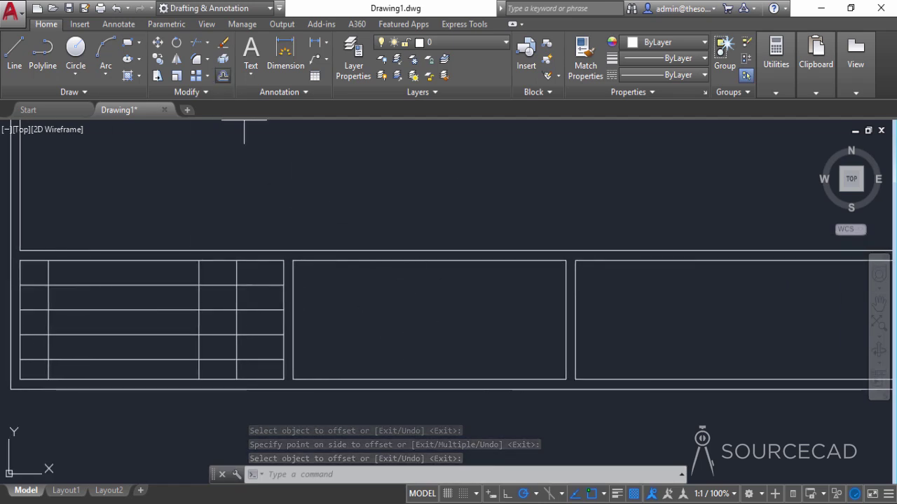
left_click(222, 76)
type("0.3")
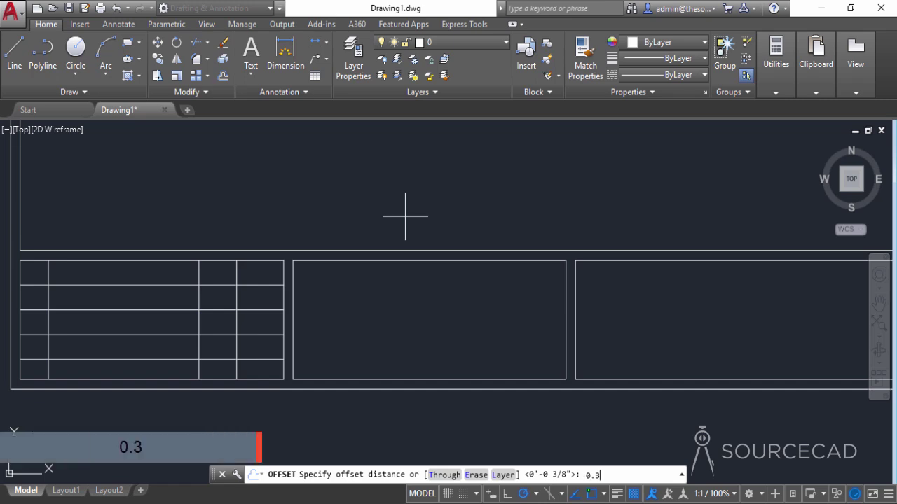
key("Return")
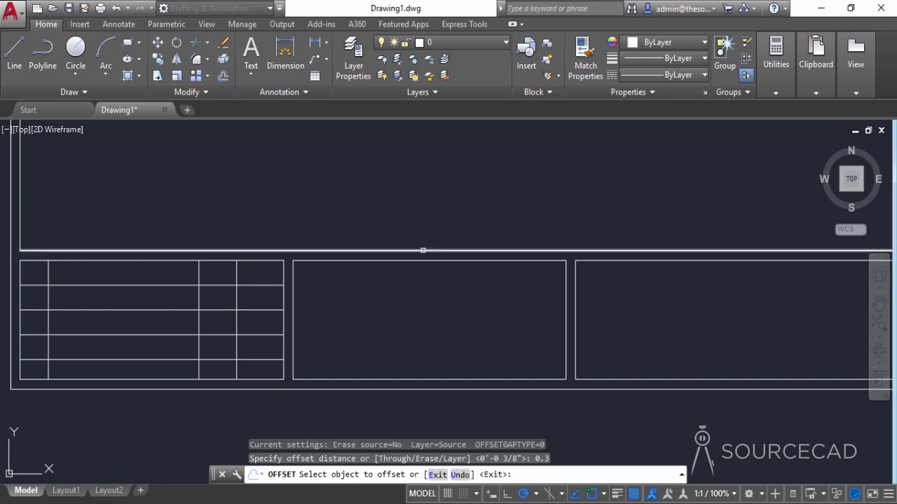
left_click(431, 261)
left_click(447, 331)
left_click(483, 290)
left_click(482, 334)
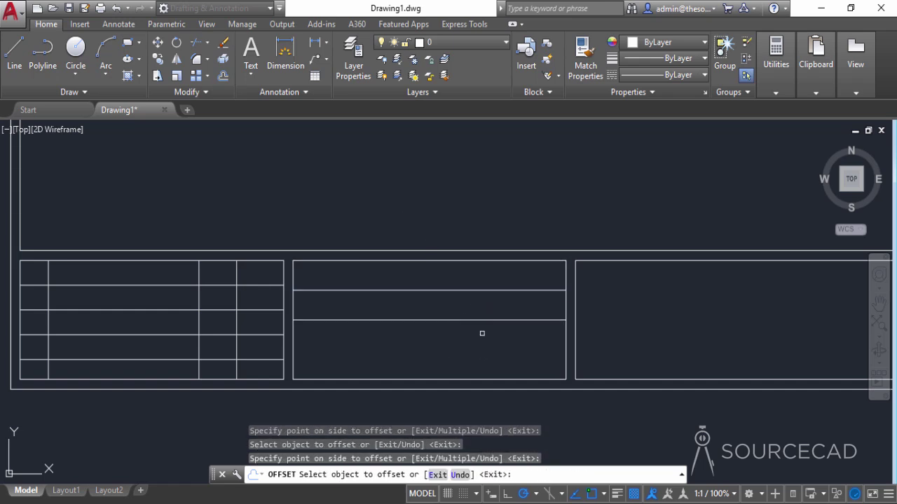
right_click(430, 194)
left_click(440, 199)
Step: Offset the left side of the right title block cell 1.8 inches inward to create its first column
middle_click_drag(634, 310, 302, 297)
left_click(223, 75)
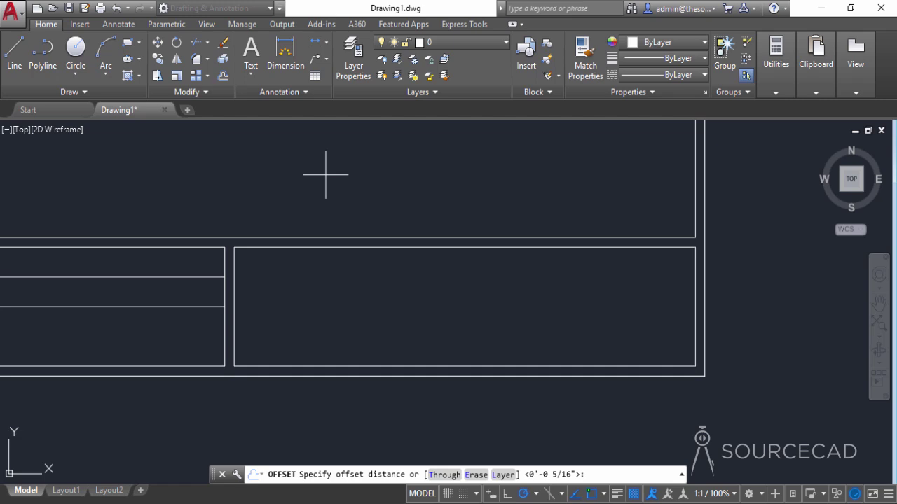
type("1.8")
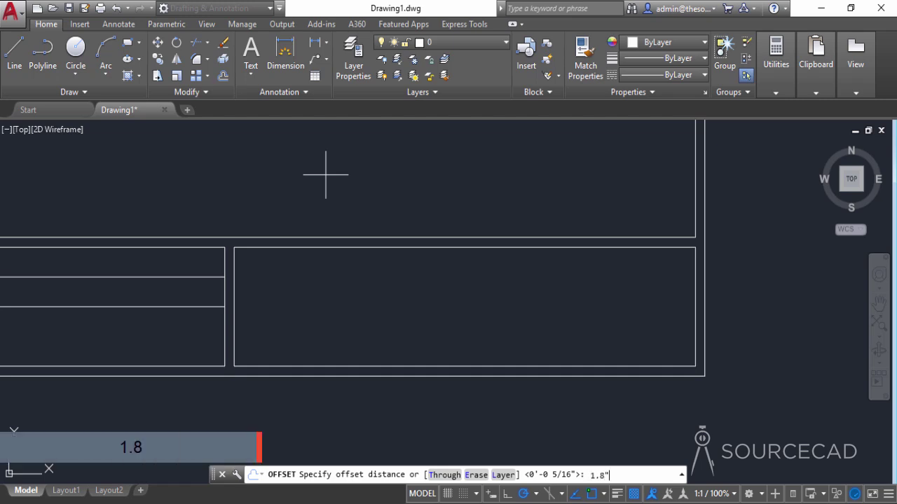
key("Return")
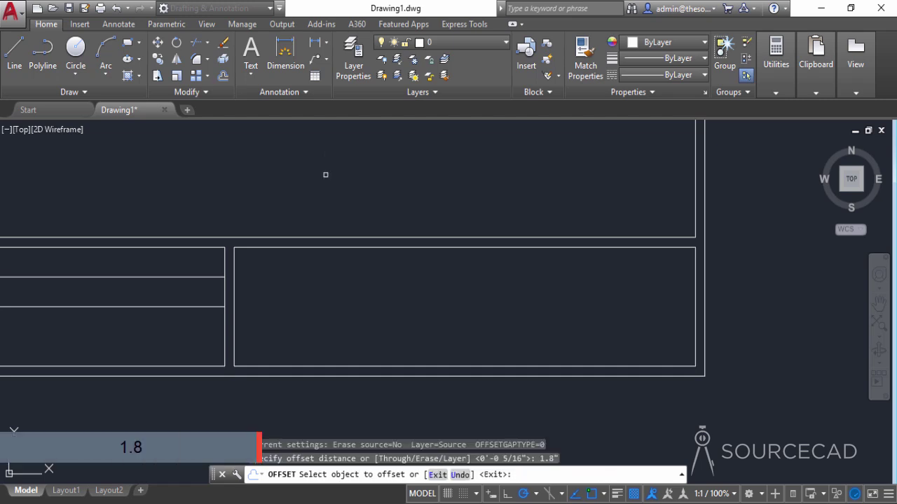
left_click(234, 260)
left_click(425, 278)
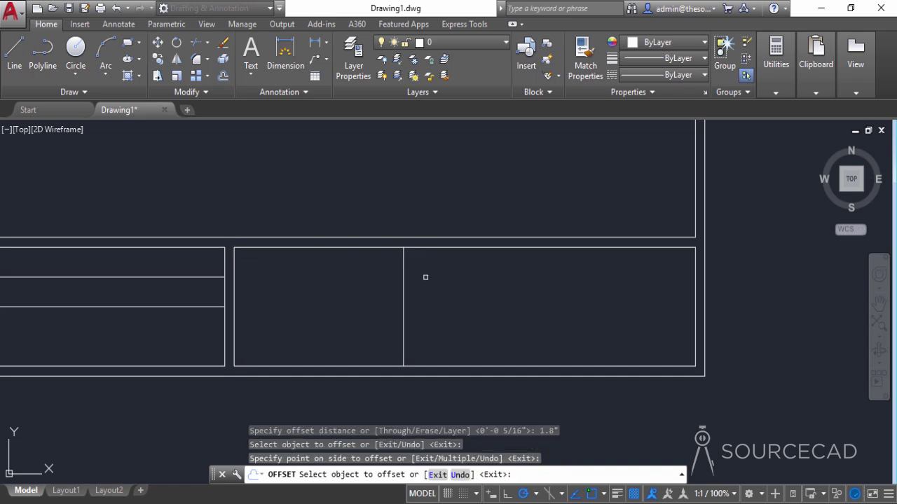
Step: Offset the top side of the right title block cell 0.3 inch downward to create its first row
left_click(224, 77)
type("0")
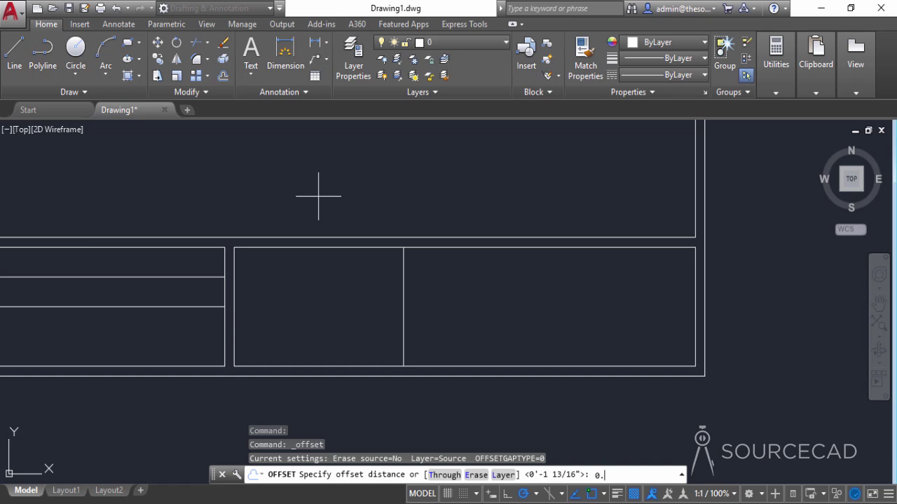
type(".3")
key("Return")
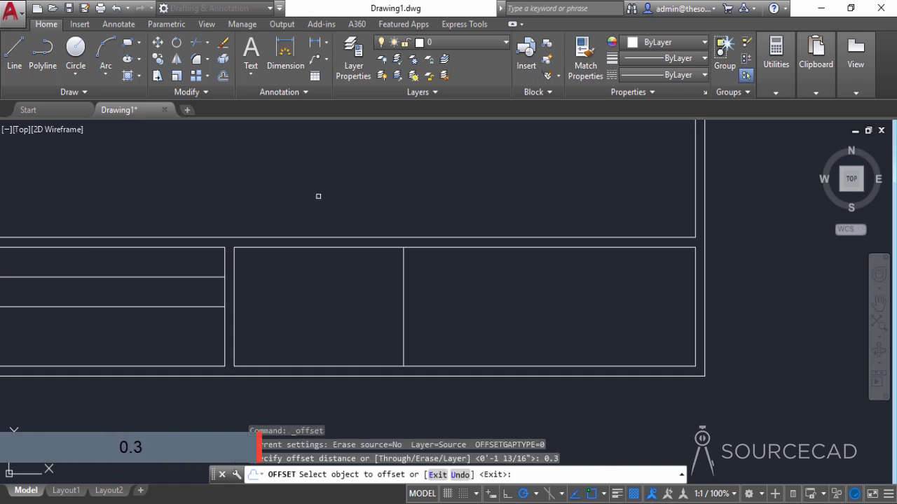
left_click(457, 248)
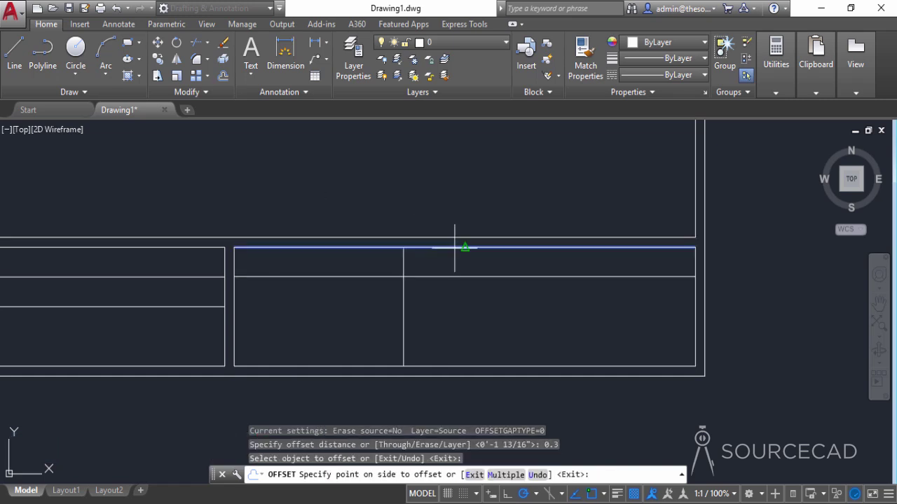
left_click(452, 285)
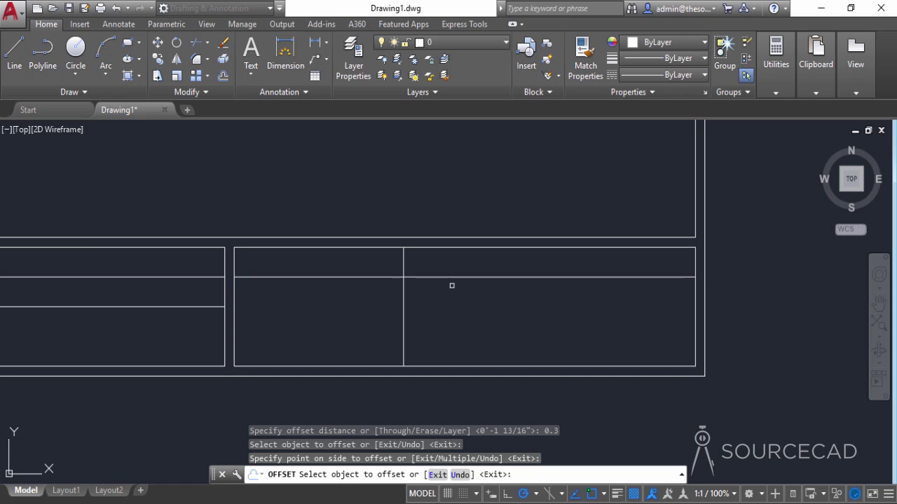
Step: Offset the first row line of the right cell 0.5 inch downward
left_click(224, 77)
type("0.5")
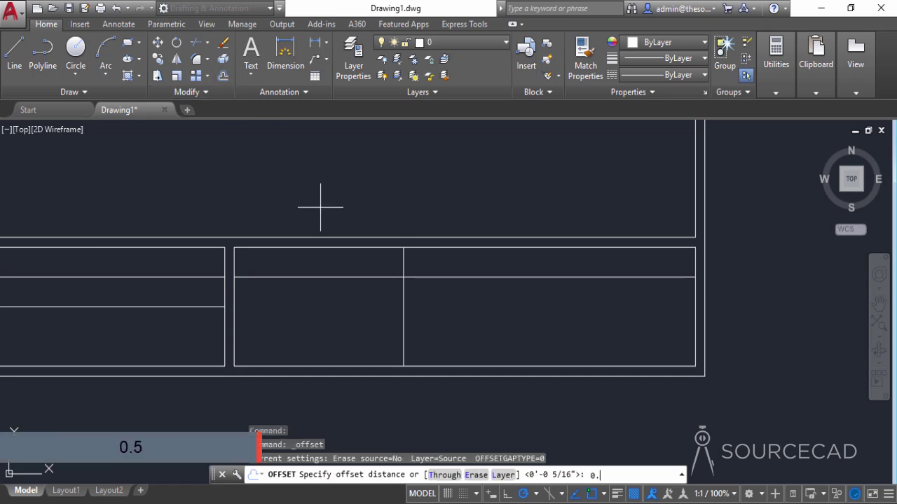
key("Return")
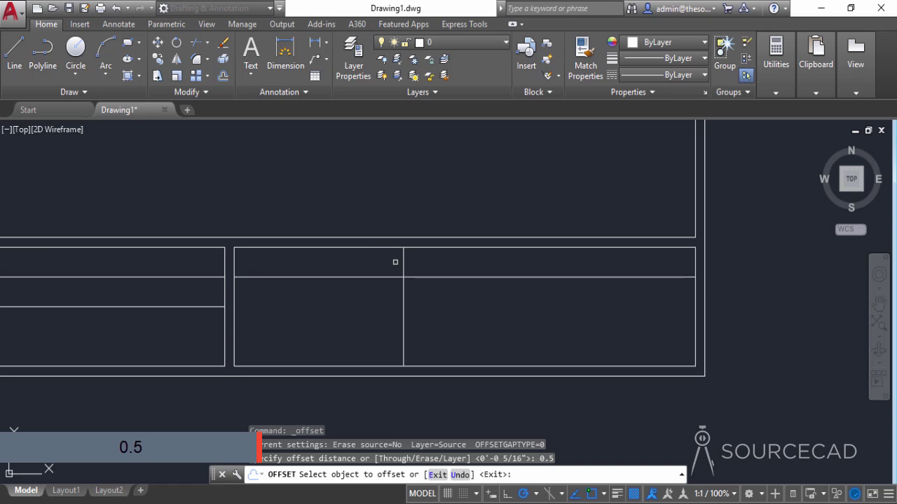
left_click(421, 278)
left_click(423, 301)
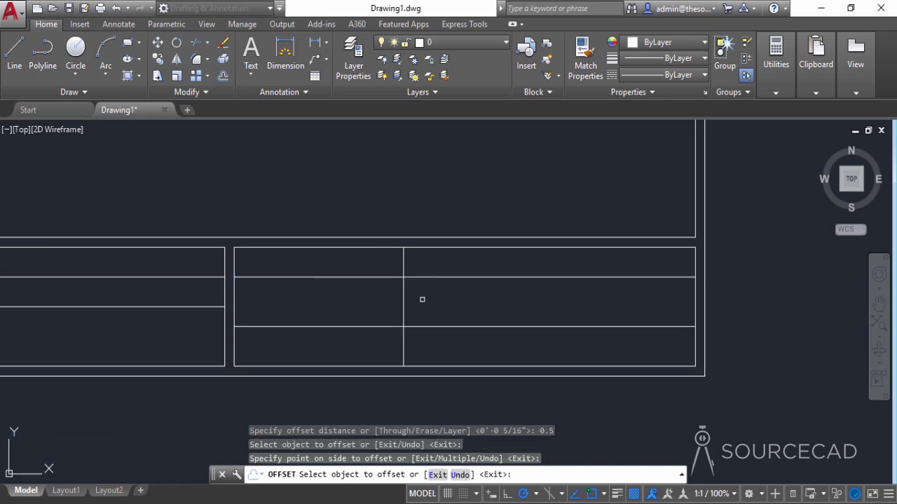
Step: Offset the first column line of the right cell 1.2 inches to the right
left_click(224, 77)
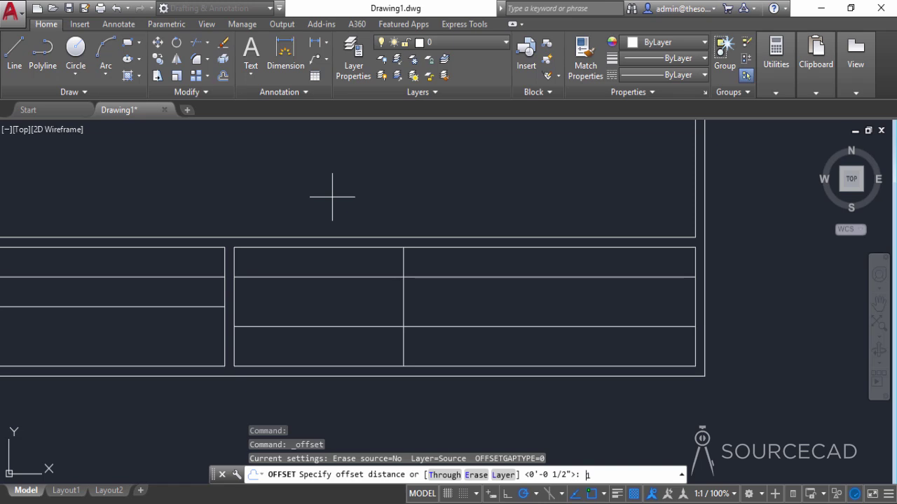
type("1")
key("Return")
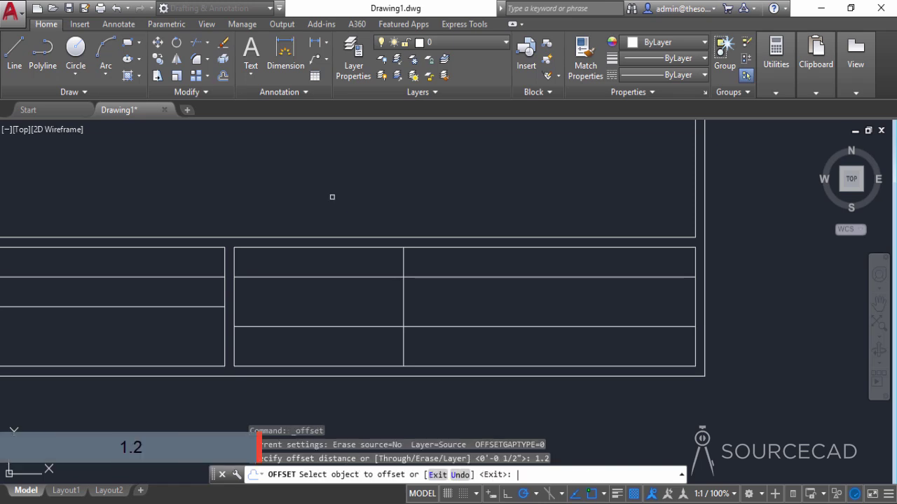
left_click(402, 300)
left_click(527, 306)
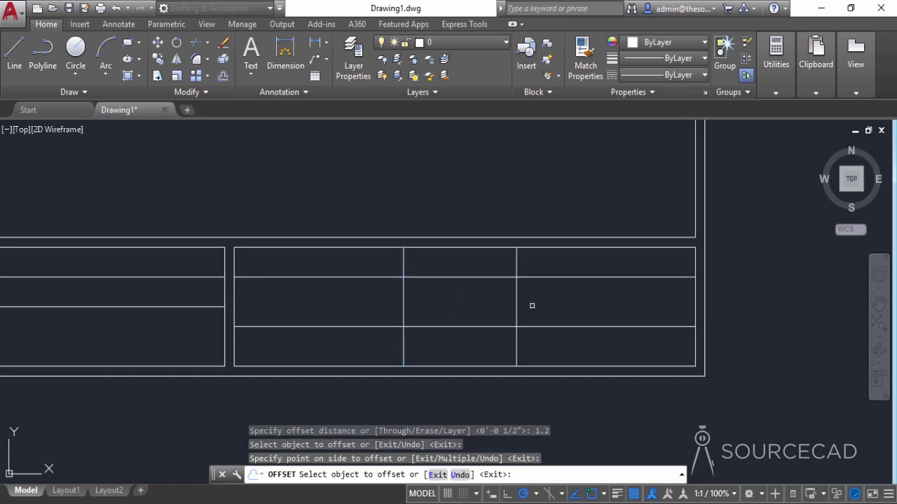
Step: Offset the second column line of the right cell 0.8 inch to the right and finish offsetting
left_click(223, 76)
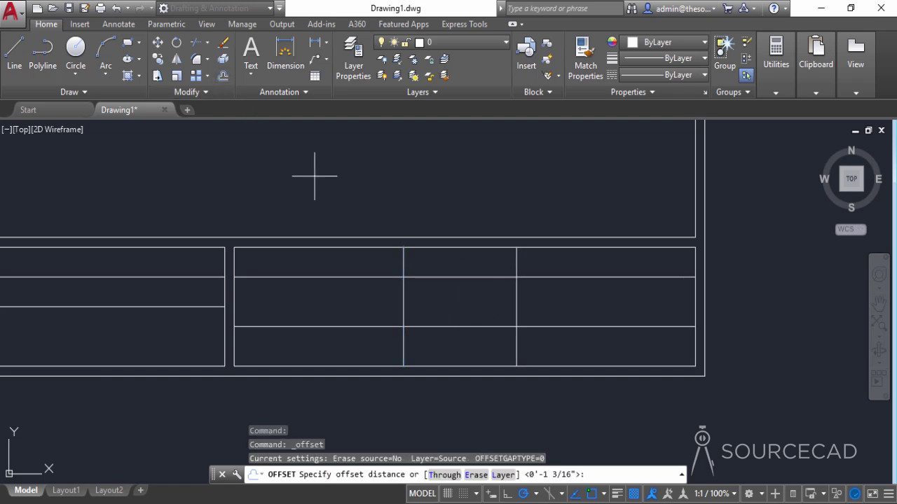
type("0.8")
key("Return")
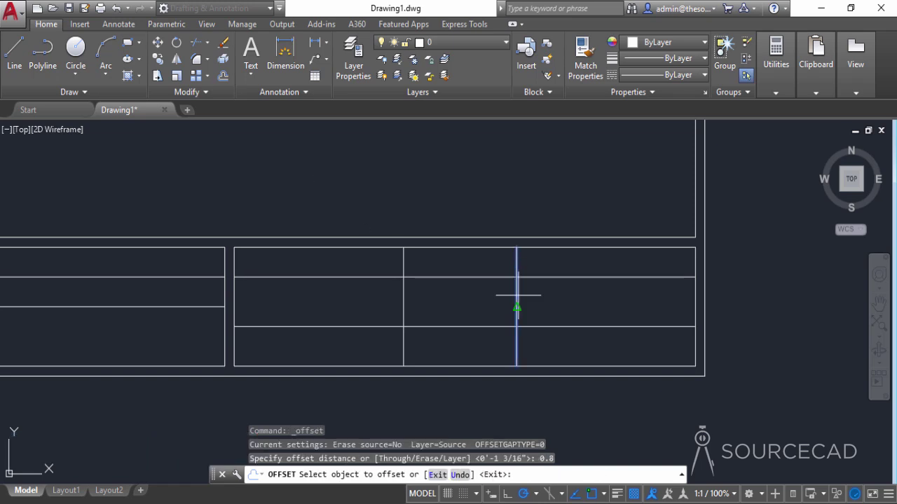
left_click(516, 260)
left_click(541, 149)
right_click(527, 151)
left_click(532, 157)
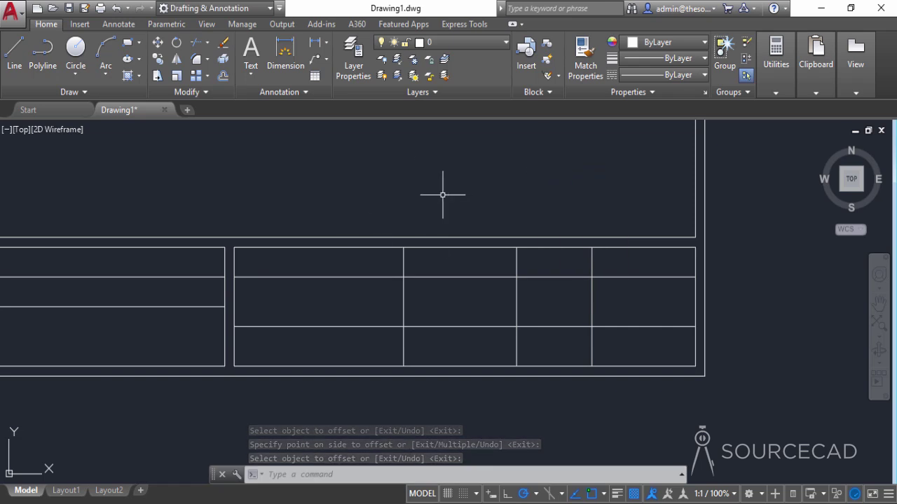
Step: Trim both row lines out of the first column of the right cell, using all objects as cutting edges
left_click(197, 42)
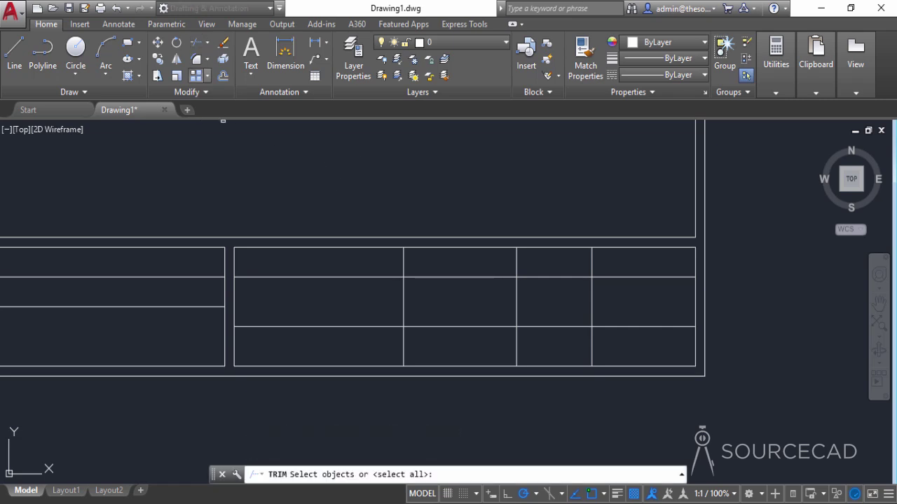
key("Return")
left_click(337, 334)
left_click(310, 272)
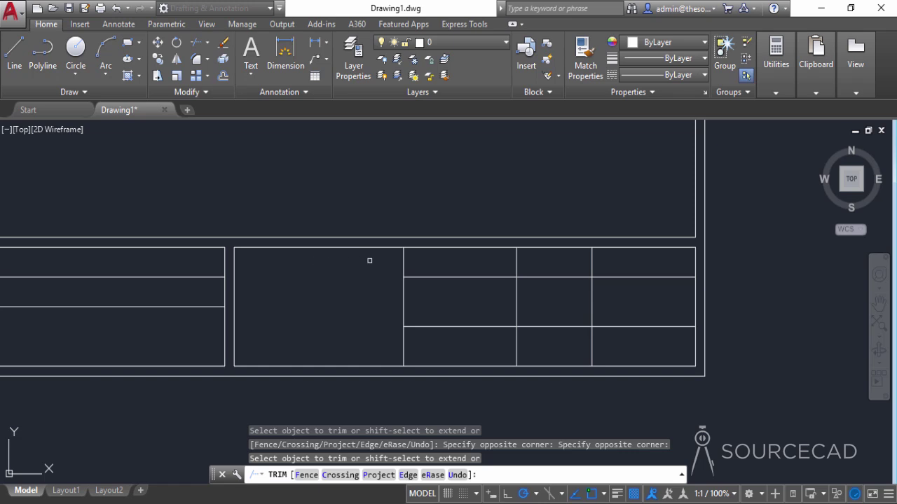
Step: Trim the second and third column lines of the right cell out of its upper two rows and finish trimming
left_click(516, 259)
left_click(589, 268)
right_click(453, 167)
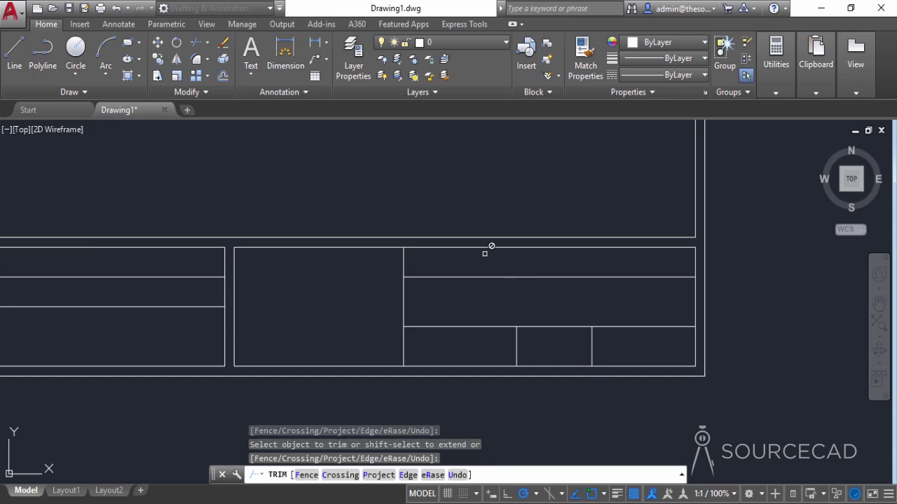
left_click(490, 191)
Step: Offset the right cell's lower row line 0.2 inch downward to split the bottom row, and finish offsetting
middle_click_drag(564, 352, 462, 317)
left_click(223, 76)
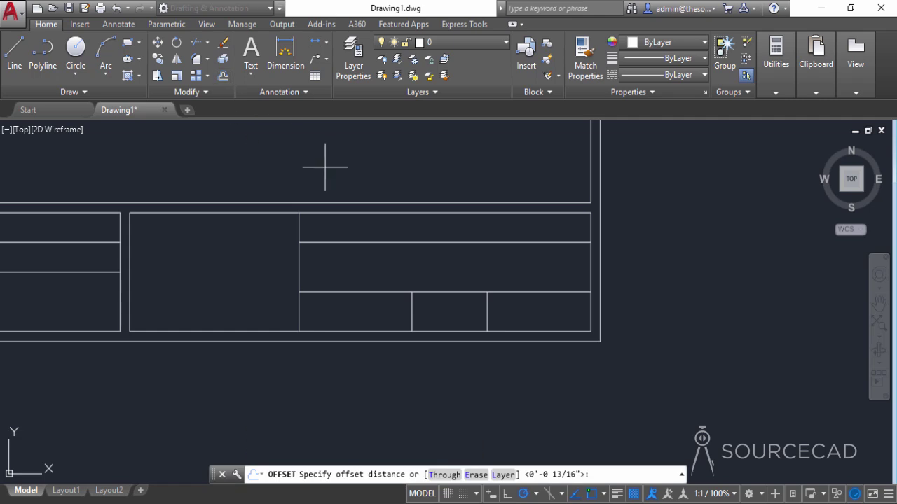
type("0.2")
key("Return")
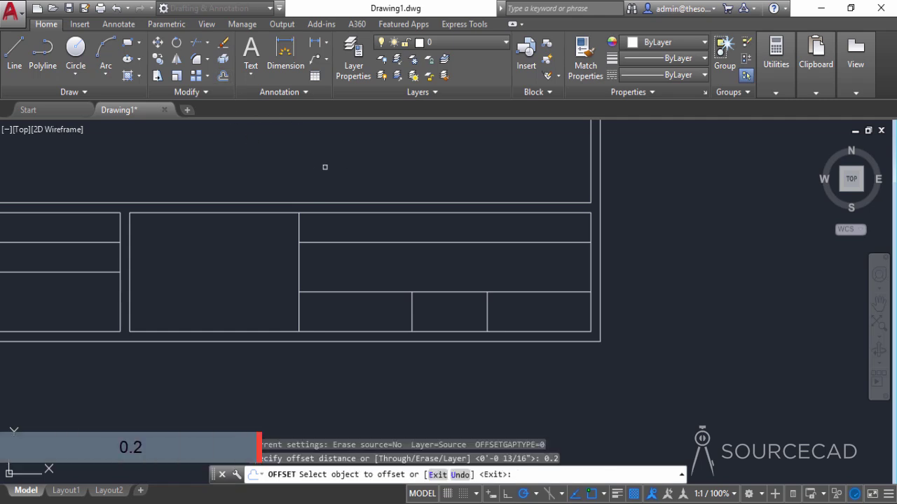
left_click(445, 292)
left_click(407, 368)
right_click(379, 255)
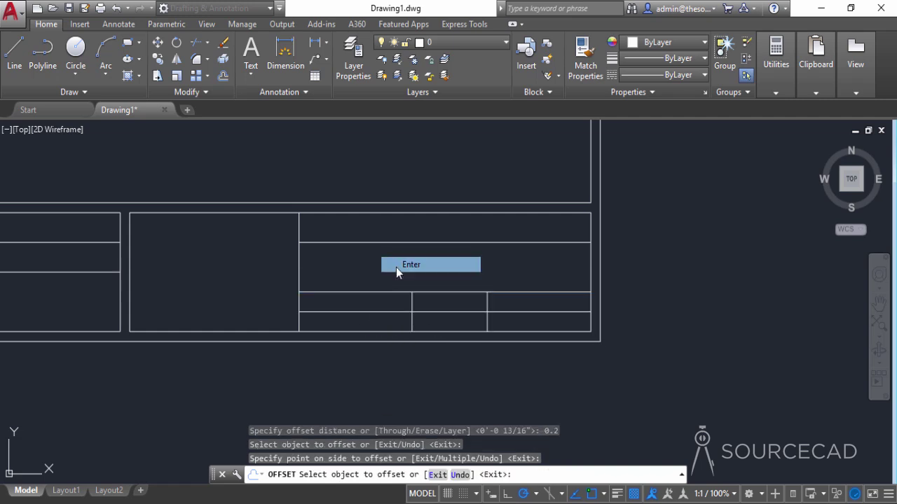
left_click(396, 267)
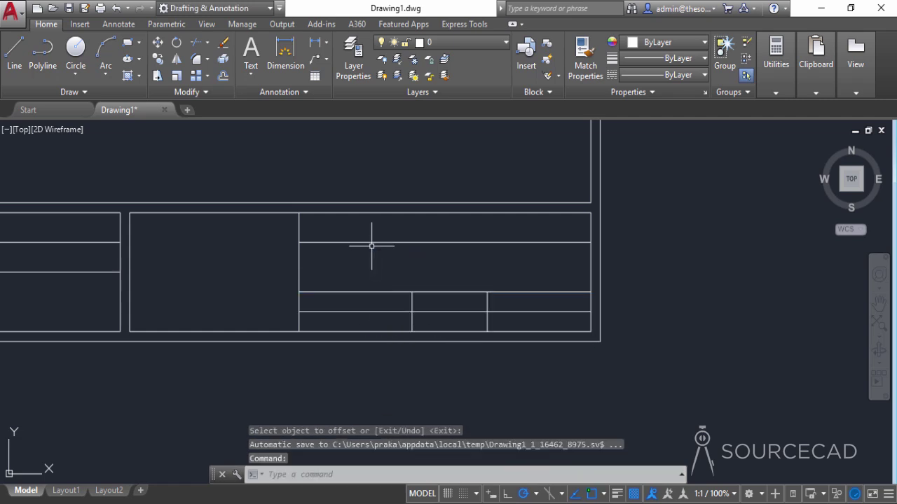
Step: Trim the new split line out of the middle compartment of the right cell's bottom row and finish trimming
left_click(196, 42)
key("Return")
left_click(419, 246)
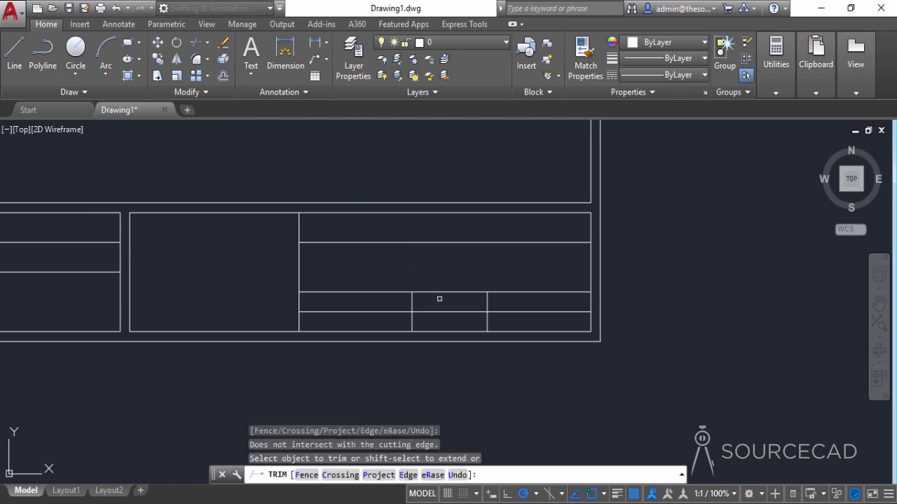
left_click(457, 312)
left_click(526, 313)
right_click(526, 312)
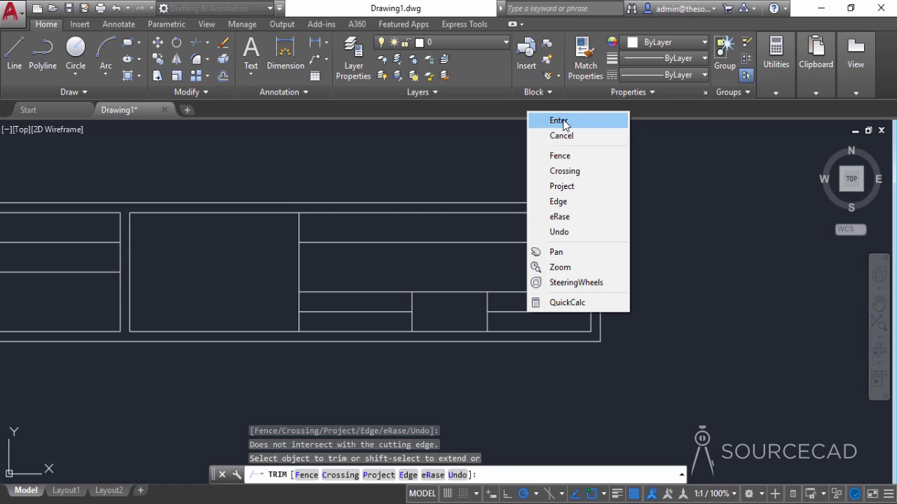
left_click(540, 118)
Step: Erase the leftover split line in the rightmost compartment of the right cell's bottom row
left_click(571, 311)
right_click(621, 264)
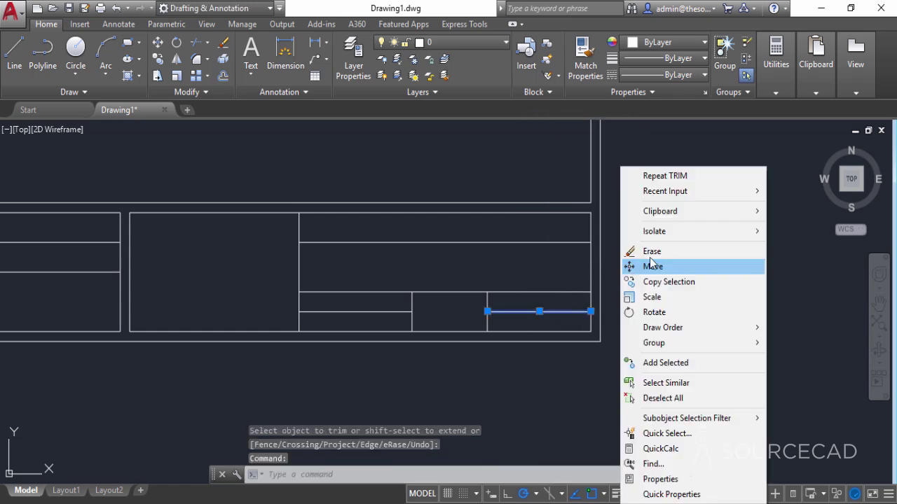
left_click(641, 248)
scroll(659, 246, "down", 2)
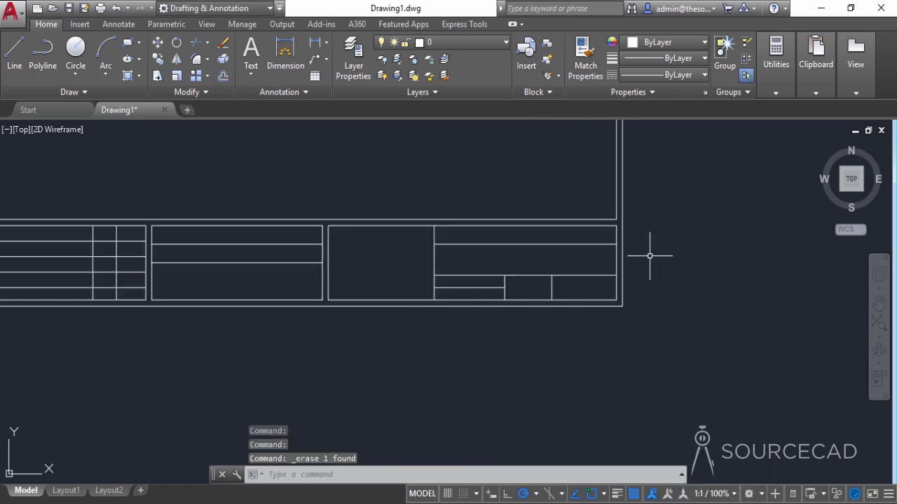
middle_click_drag(502, 252, 630, 294)
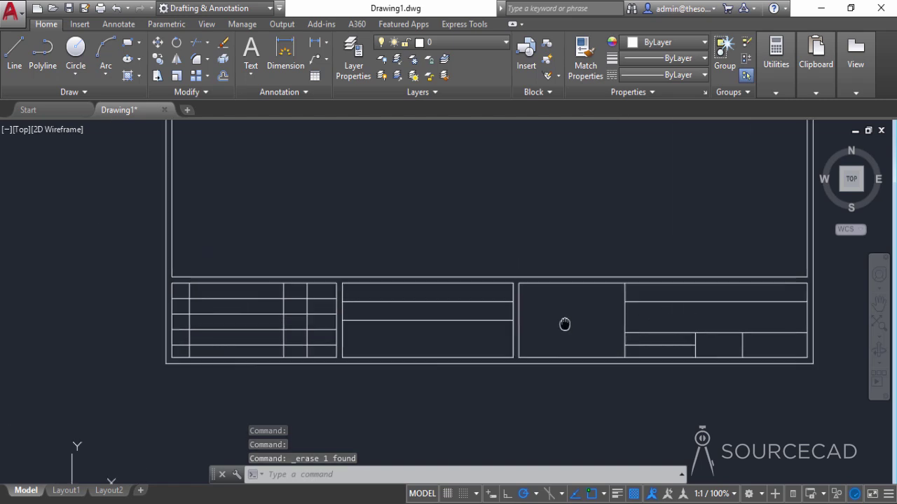
middle_click_drag(324, 337, 487, 346)
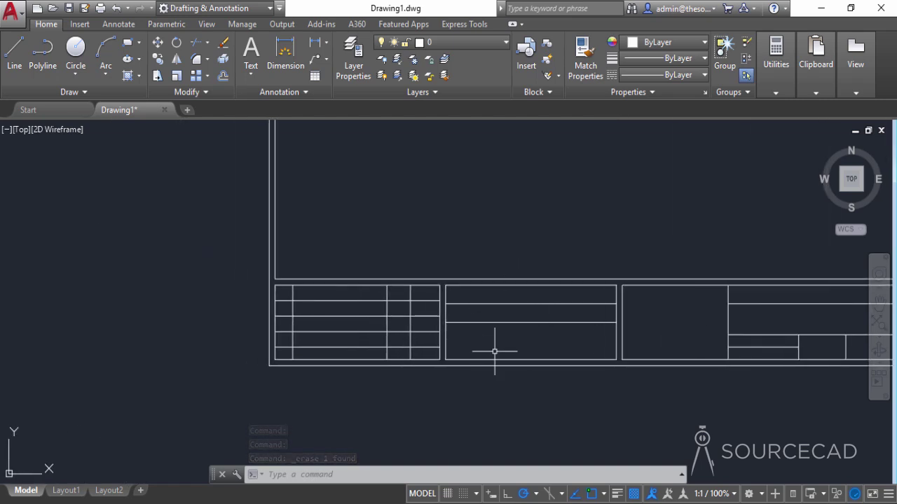
mouse_move(509, 310)
middle_mouse_down()
mouse_move(508, 322)
mouse_move(547, 336)
middle_mouse_up()
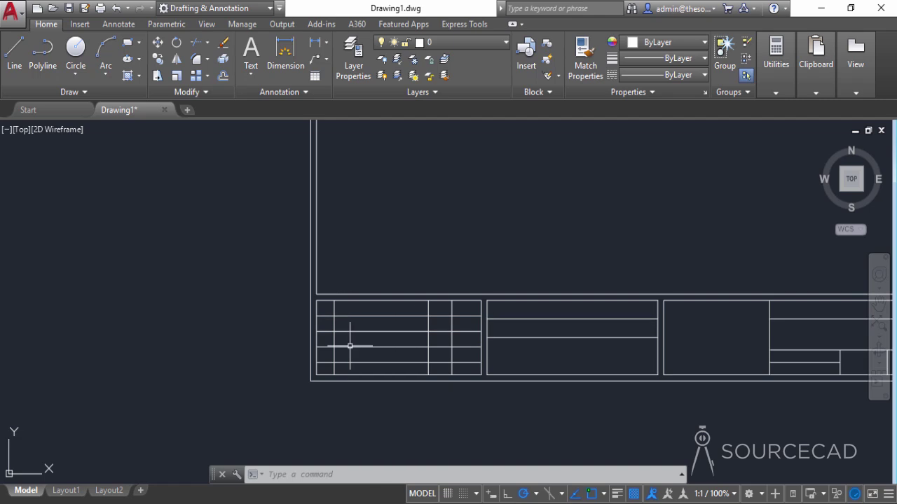
Step: Trim the three column lines out of the left cell's bottom row and finish trimming
left_click(200, 51)
key("Return")
left_click(357, 292)
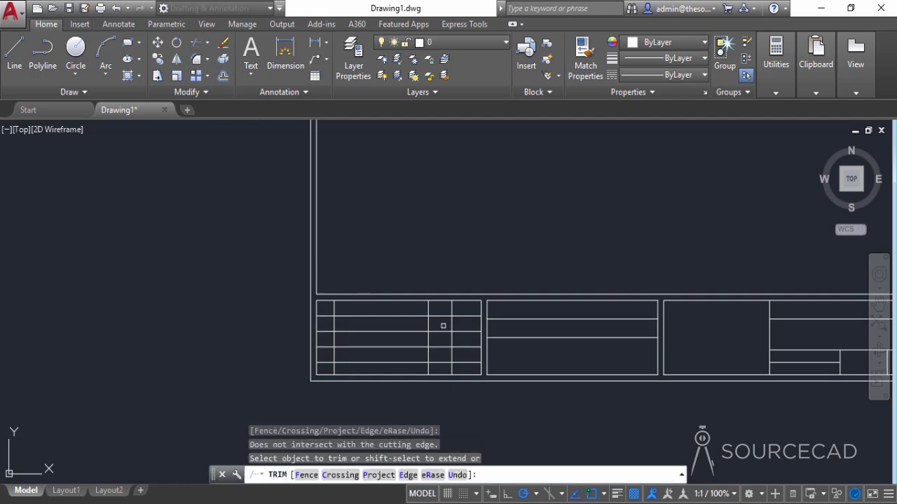
left_click(463, 372)
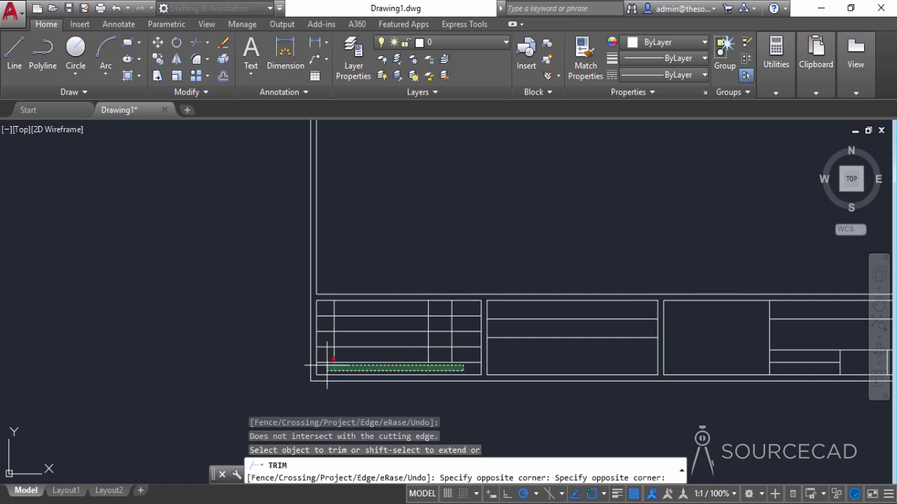
left_click(328, 365)
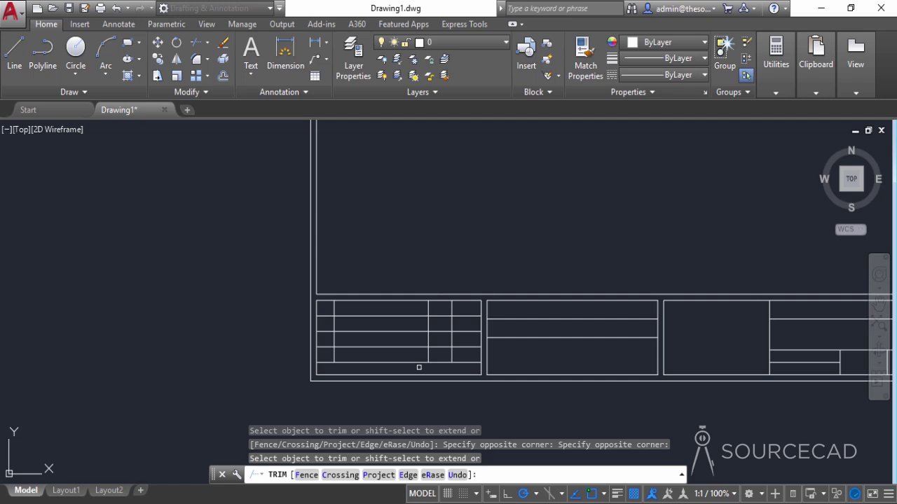
left_click(451, 371)
right_click(449, 196)
left_click(482, 205)
Step: Create a new text style named Title Block
scroll(513, 247, "down", 4)
middle_click_drag(564, 215, 416, 291)
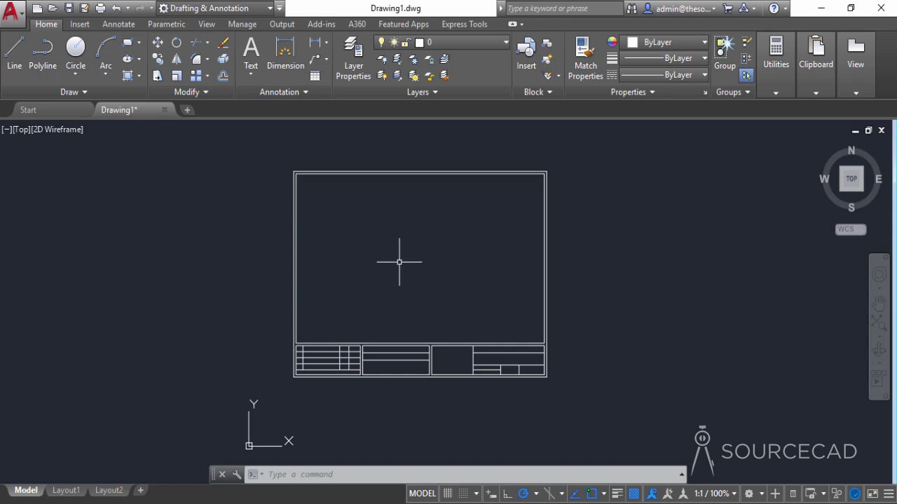
left_click(289, 94)
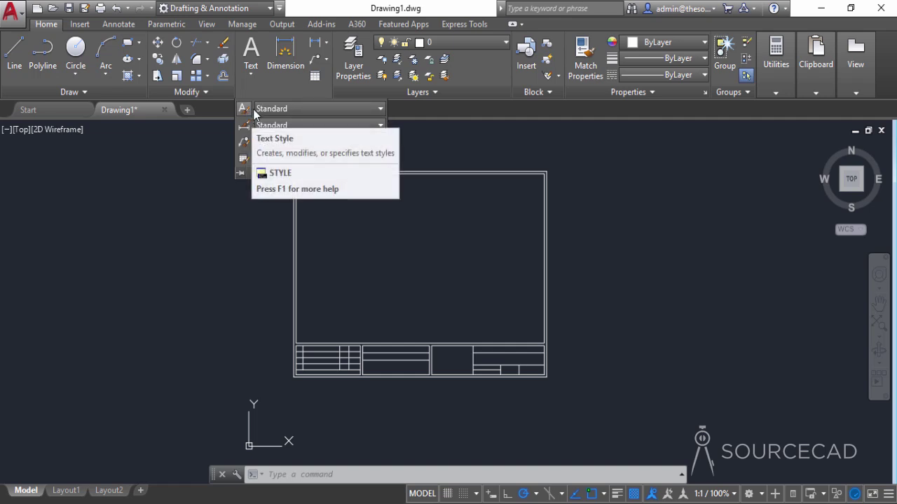
left_click(280, 109)
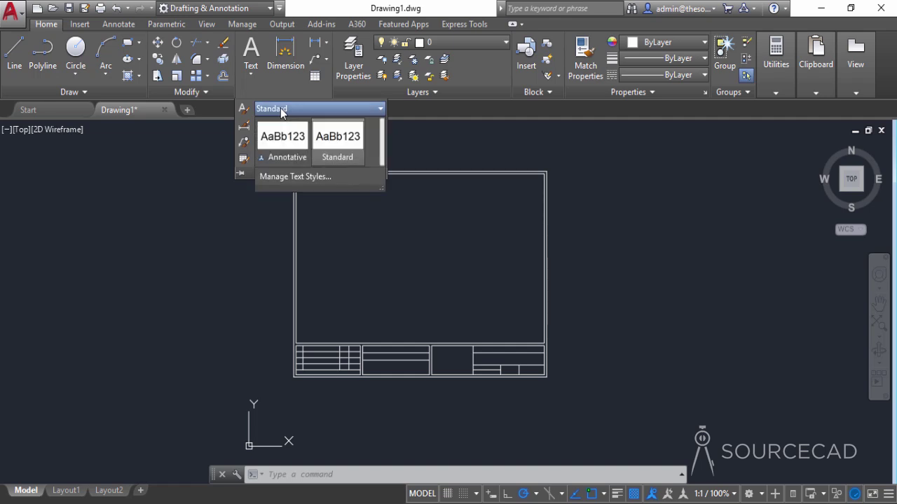
left_click(294, 176)
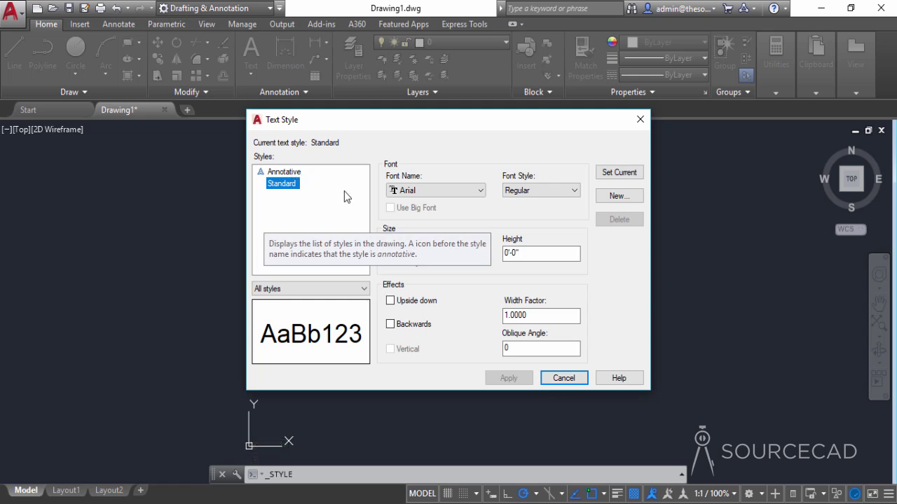
left_click(616, 201)
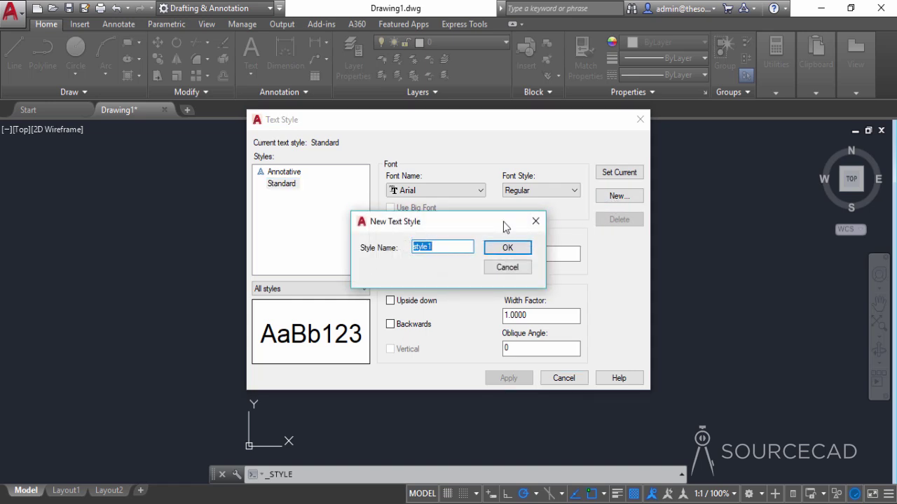
type("T")
type("lock")
left_click(516, 250)
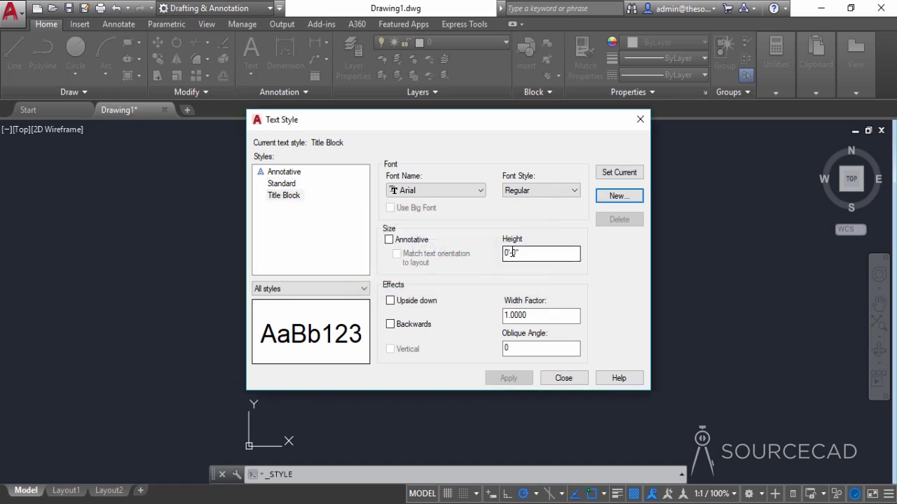
Step: Set the Title Block text style's font to simplex.shx
left_click(284, 196)
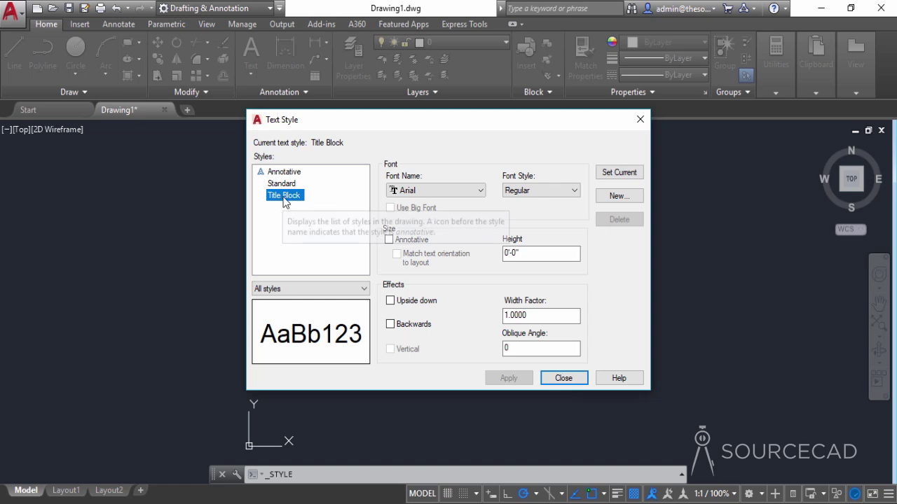
left_click(420, 190)
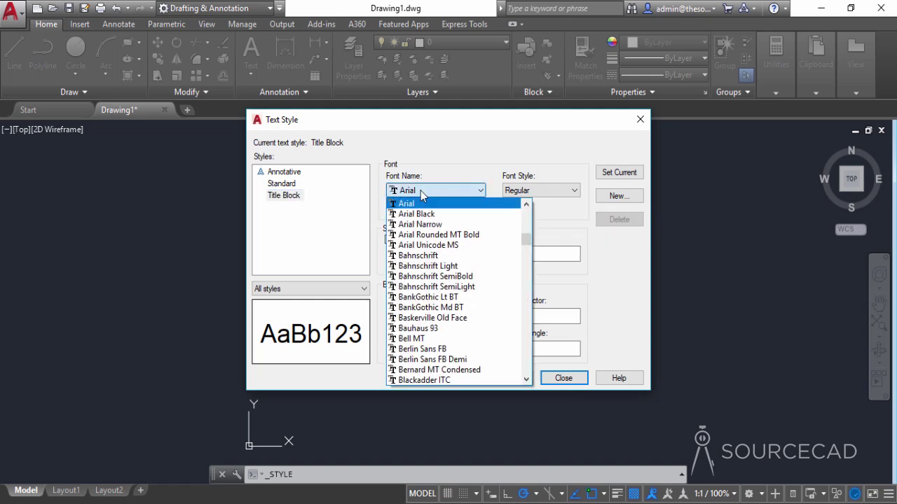
key("s")
left_click(447, 370)
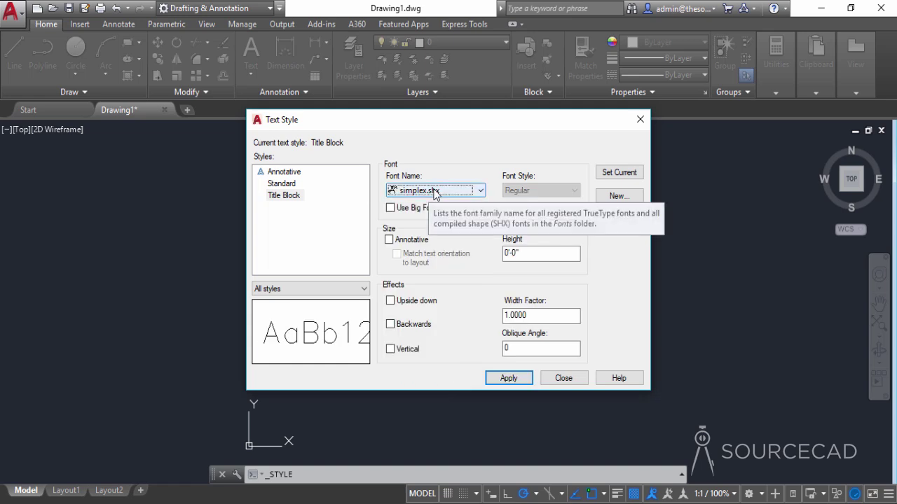
Step: Set the Title Block style's text height to 3/16", apply it, and check the current text style
left_click_drag(519, 253, 484, 258)
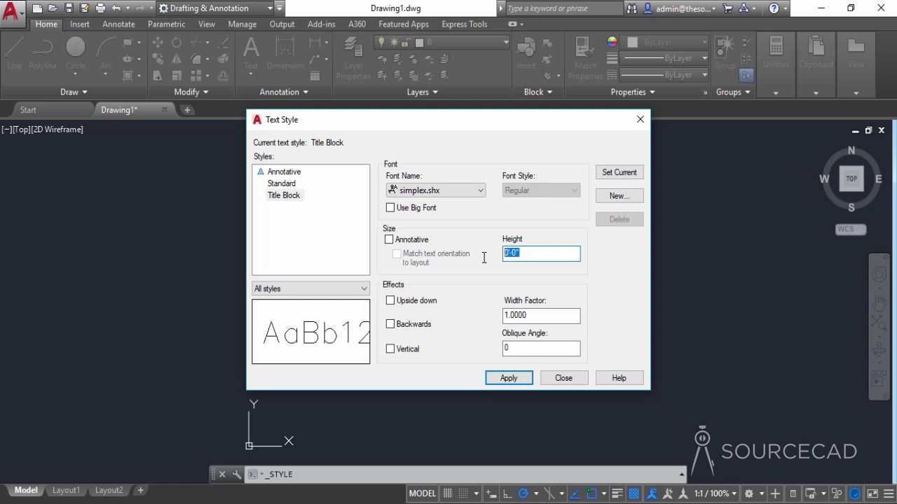
type("3/")
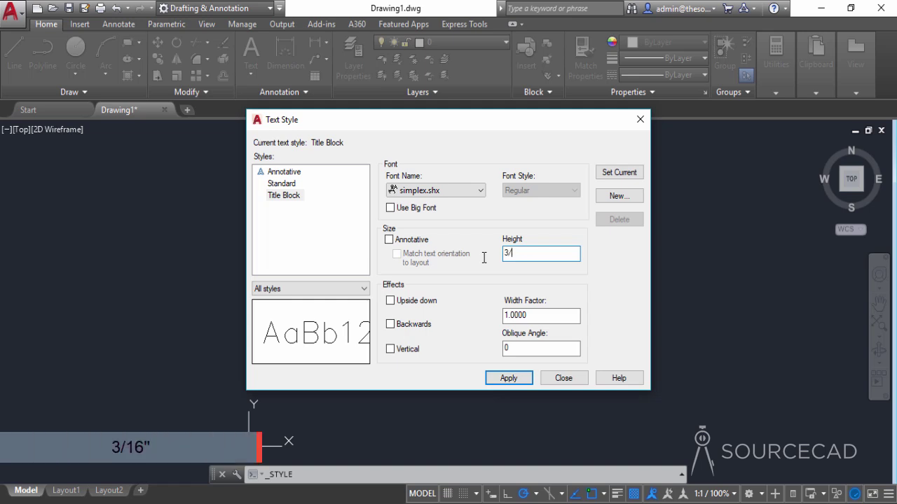
type("16\"")
key("Tab")
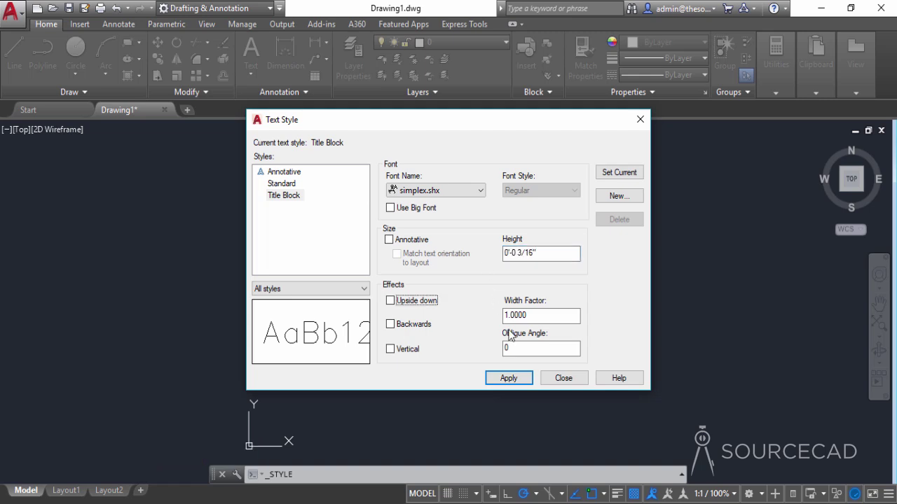
left_click(522, 379)
left_click(561, 379)
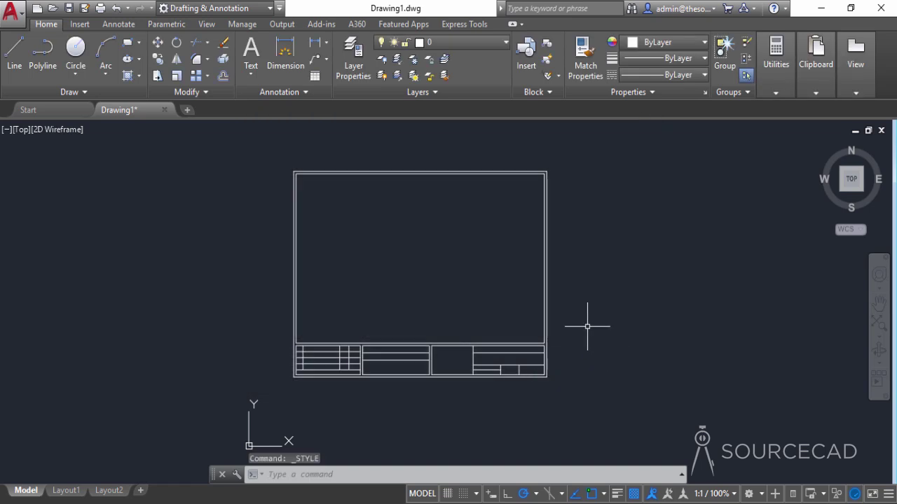
left_click(304, 91)
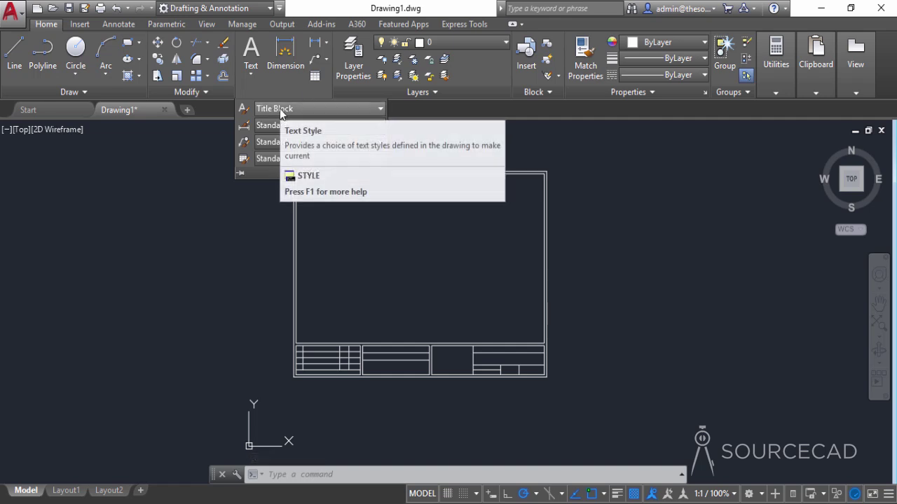
left_click(280, 109)
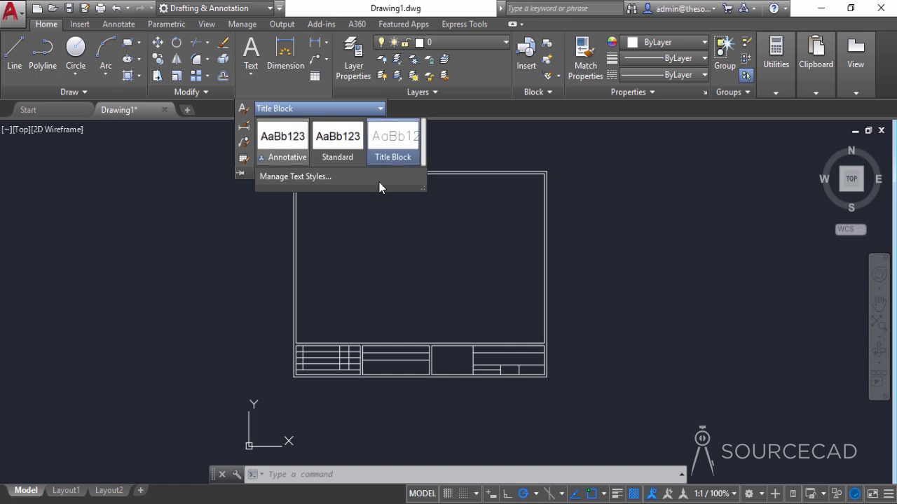
left_click(378, 244)
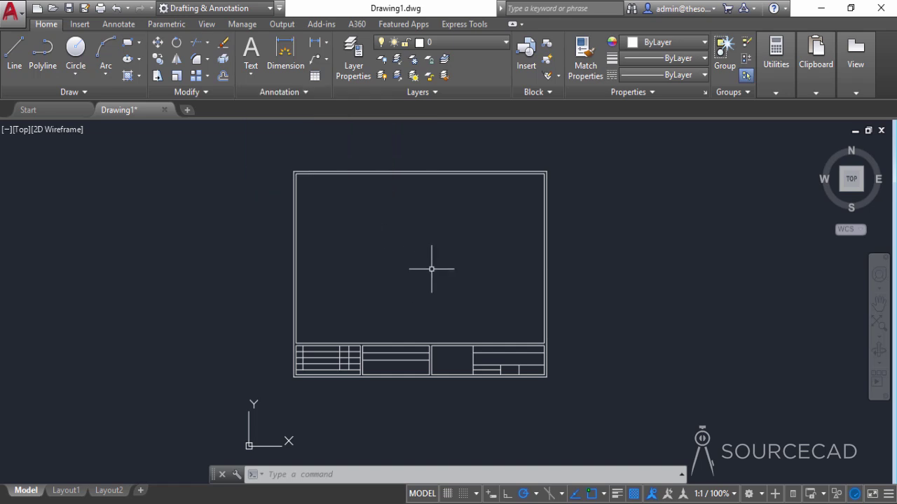